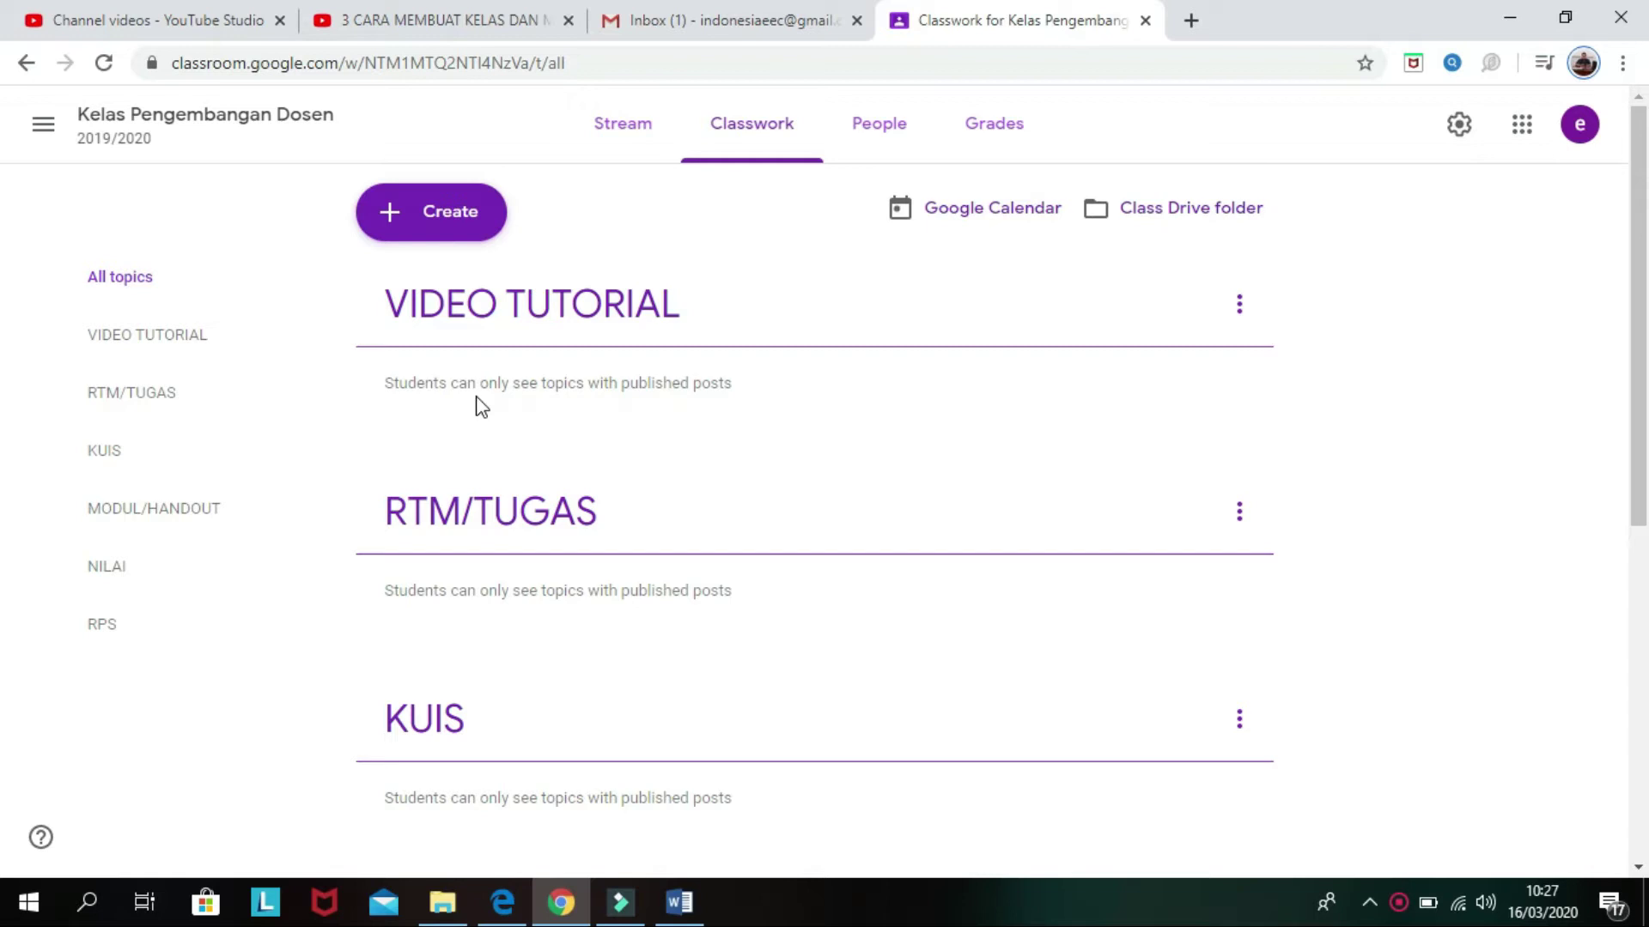
# Step: Start a new classwork material and title it "Handout Pertemuan 7"
pyautogui.click(453, 210)
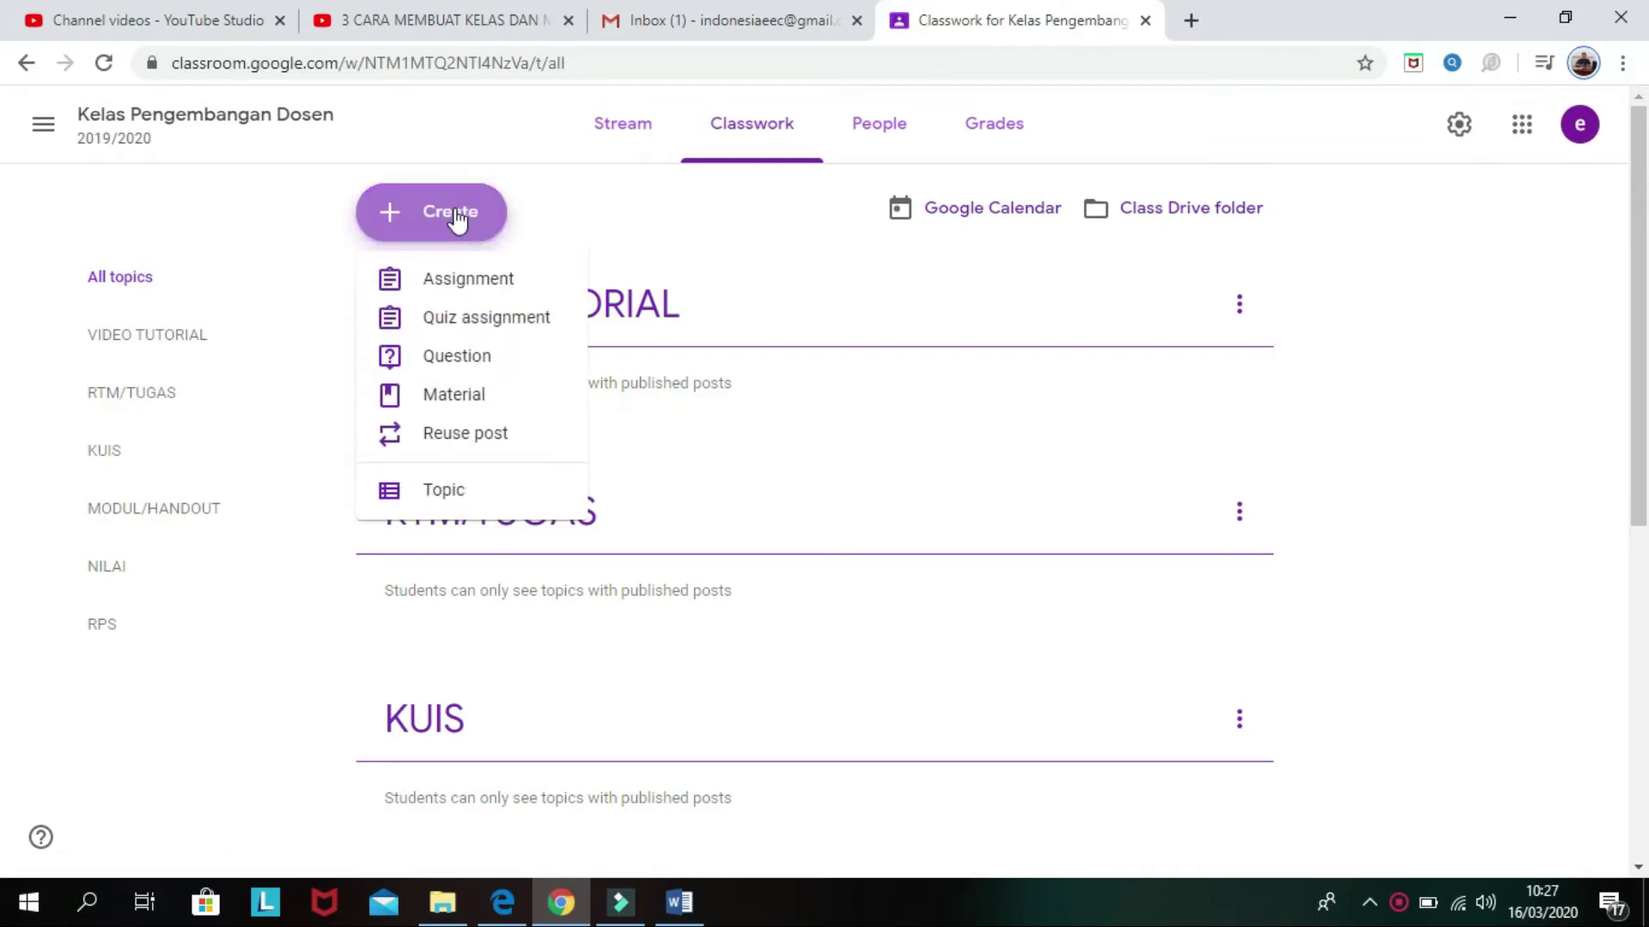
pyautogui.click(444, 407)
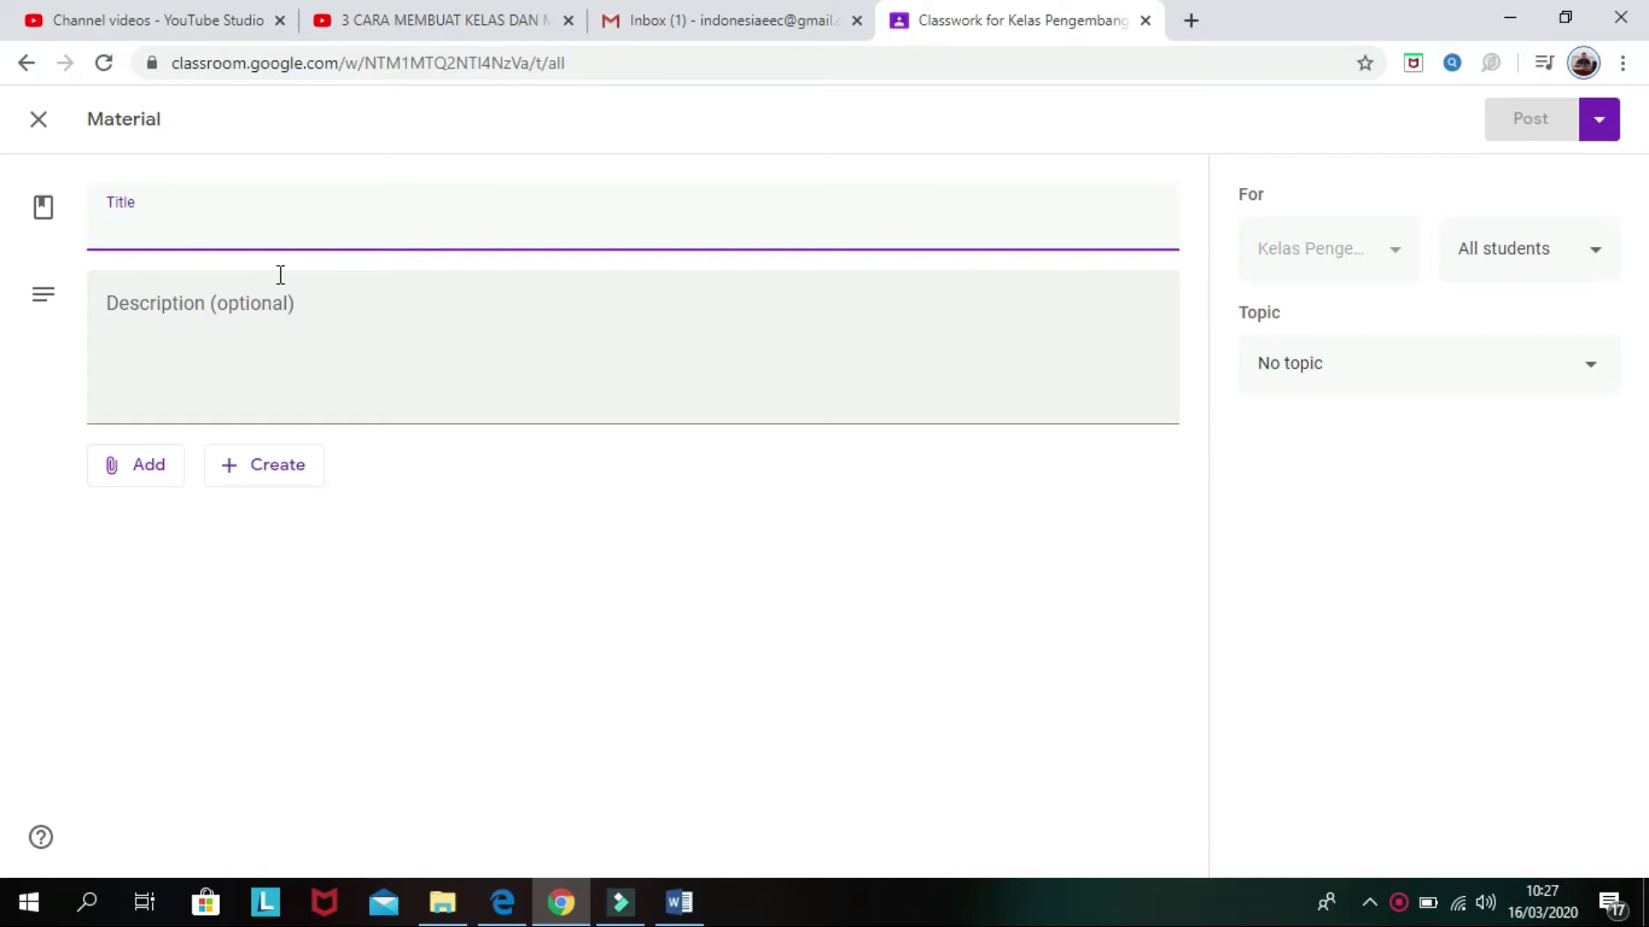
pyautogui.click(168, 228)
pyautogui.write('Hando')
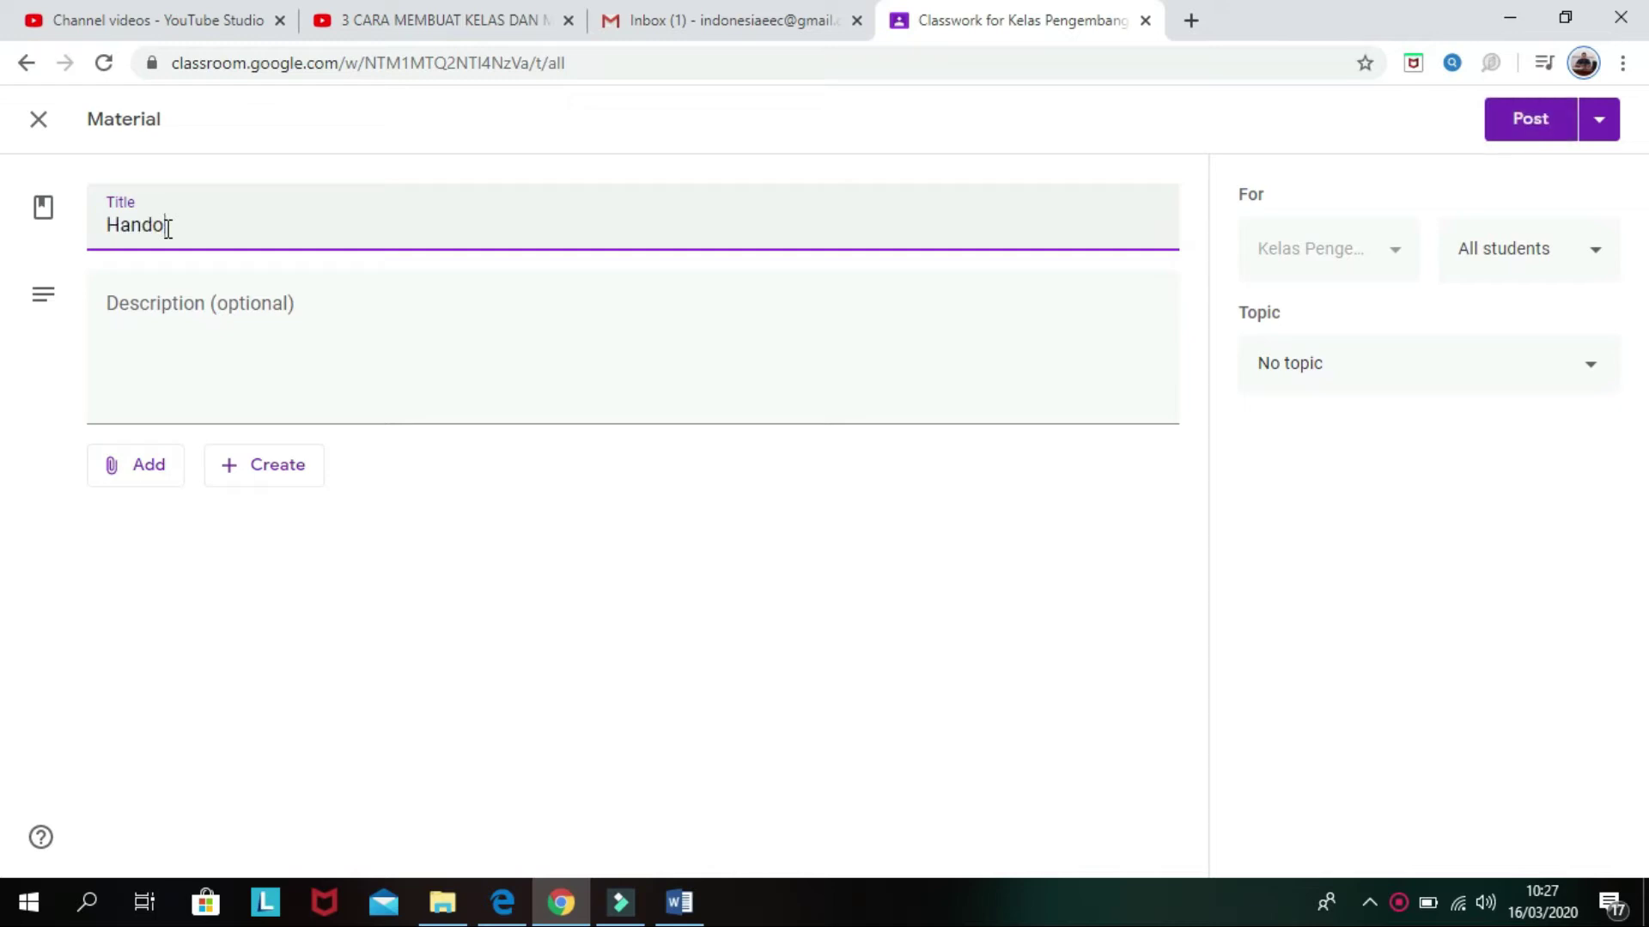
pyautogui.write('ut Pertemuan 7')
# Step: Enter the material's description "Handout ini berisikan materi pada pertemuan 7 yang membahas tentang Strategi Penetapan Harga"
pyautogui.click(185, 305)
pyautogui.write('Handout ini ')
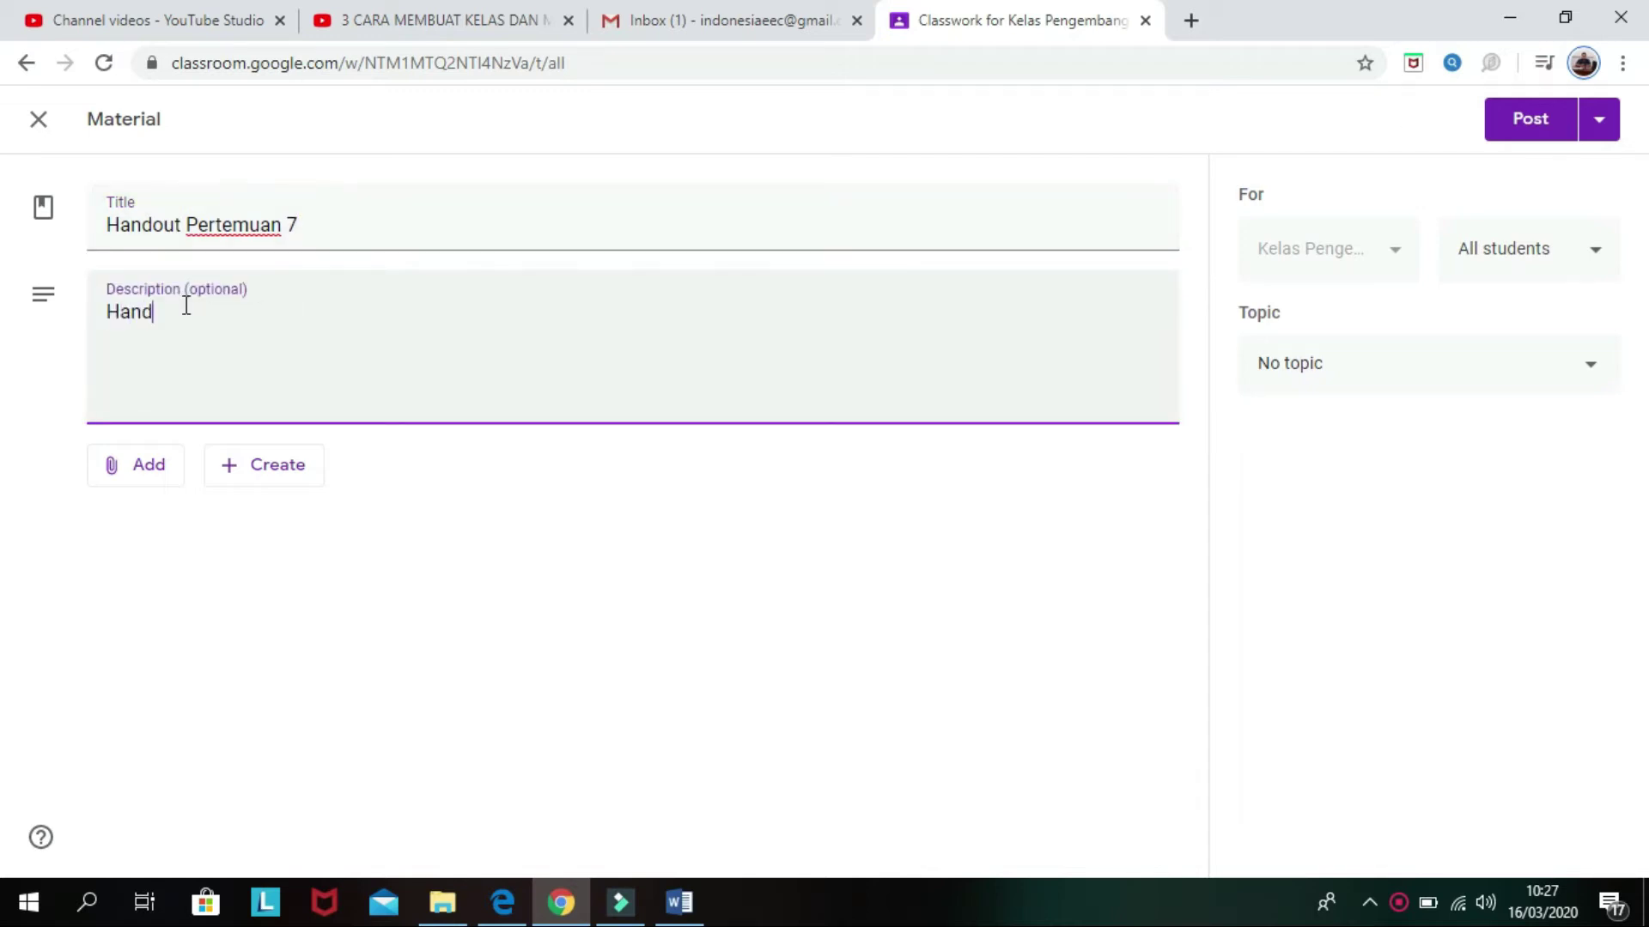
pyautogui.write('beri')
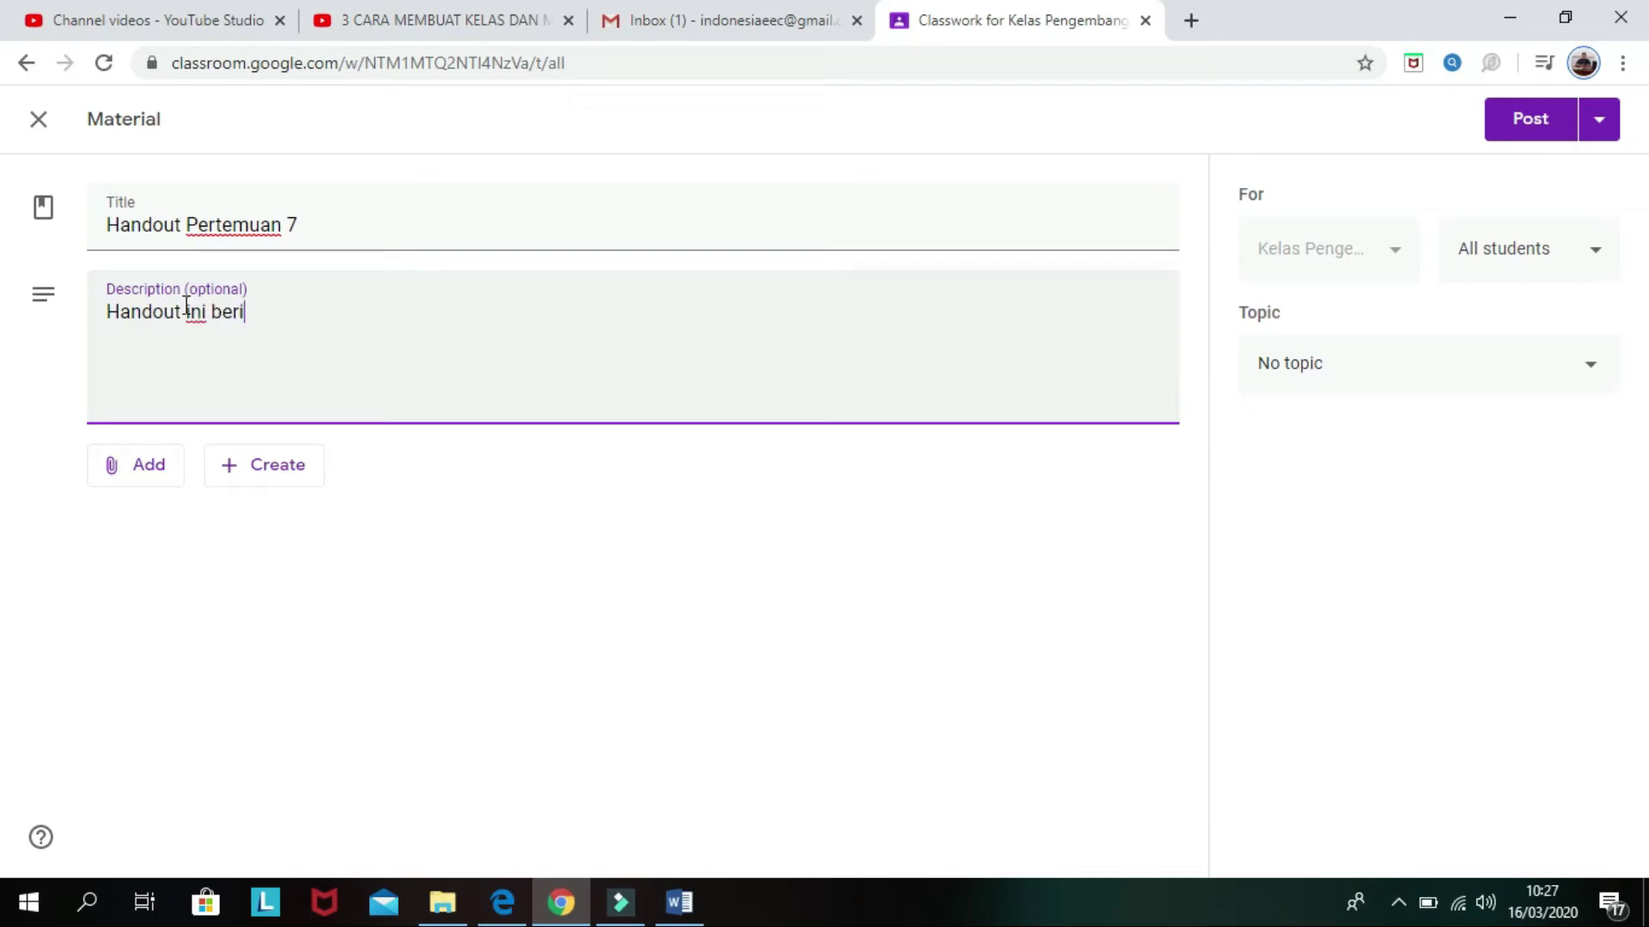
pyautogui.write('sikan materi')
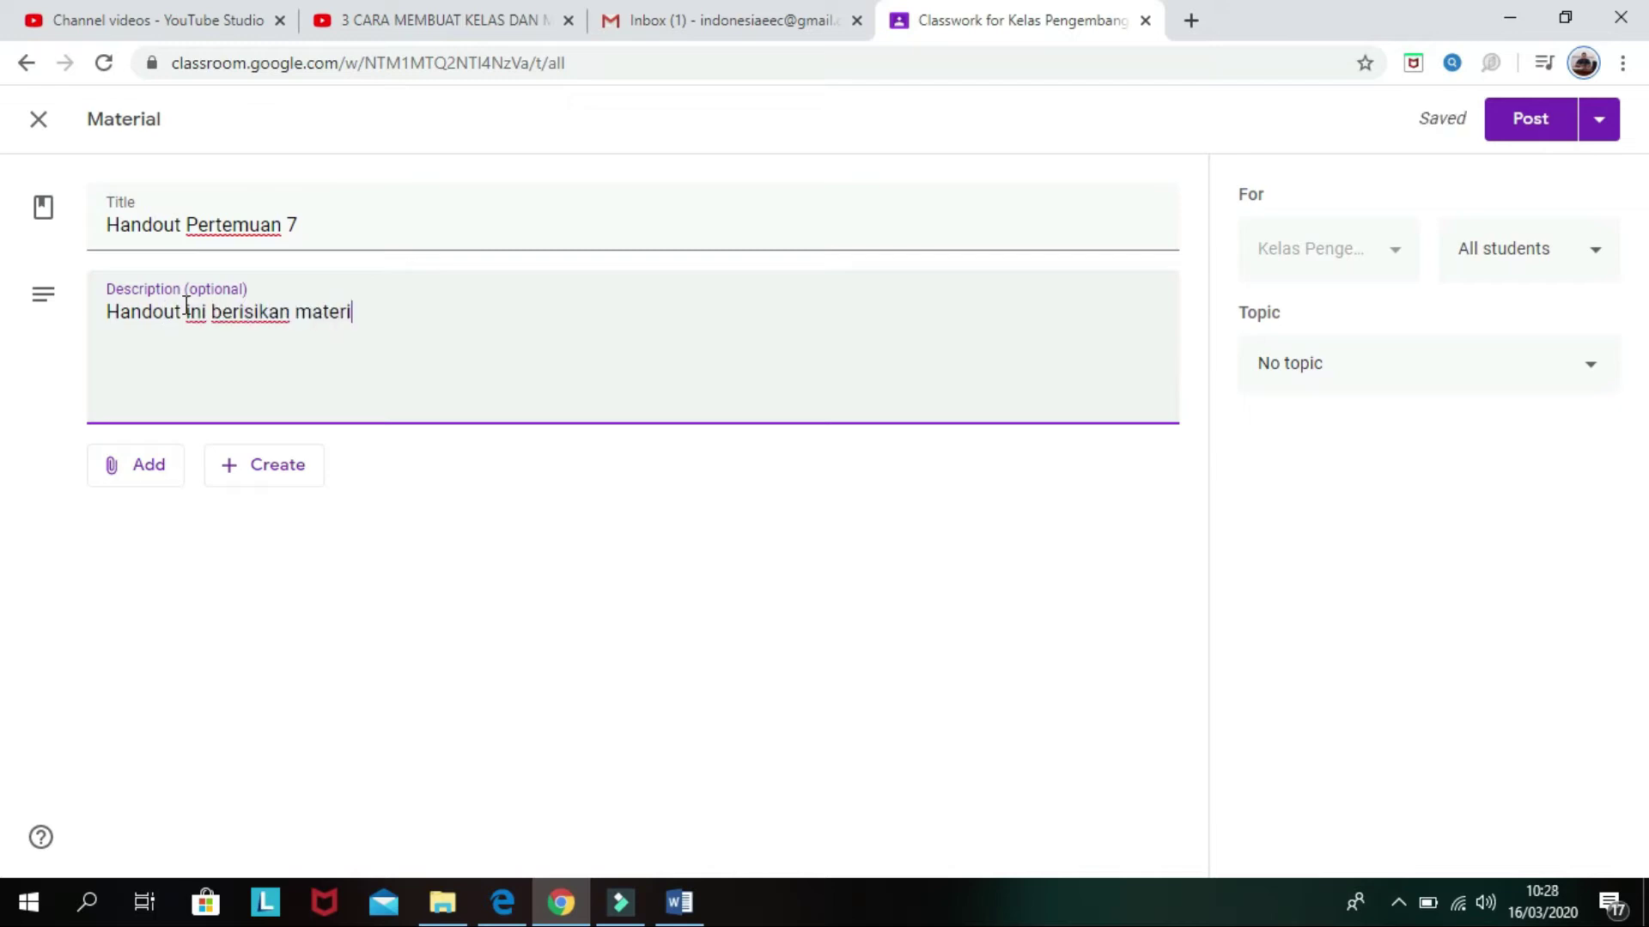
pyautogui.write(' pada pertemuan 7')
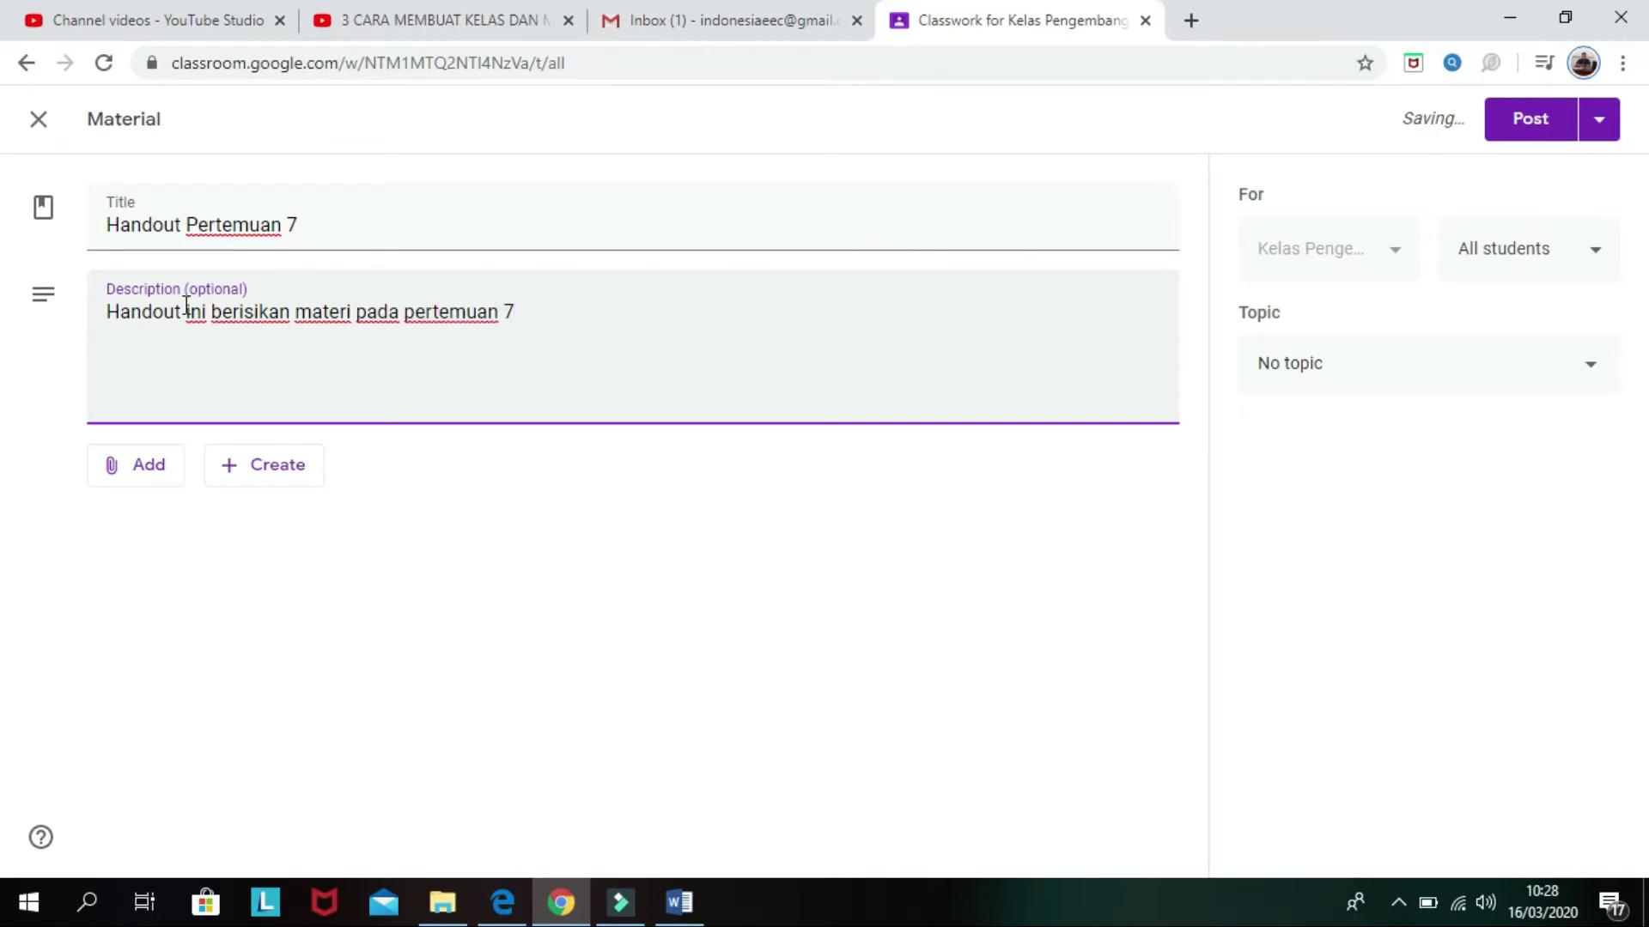
pyautogui.write(' yang membahsa')
pyautogui.press('BackSpace')
pyautogui.press('BackSpace')
pyautogui.write('as tentang')
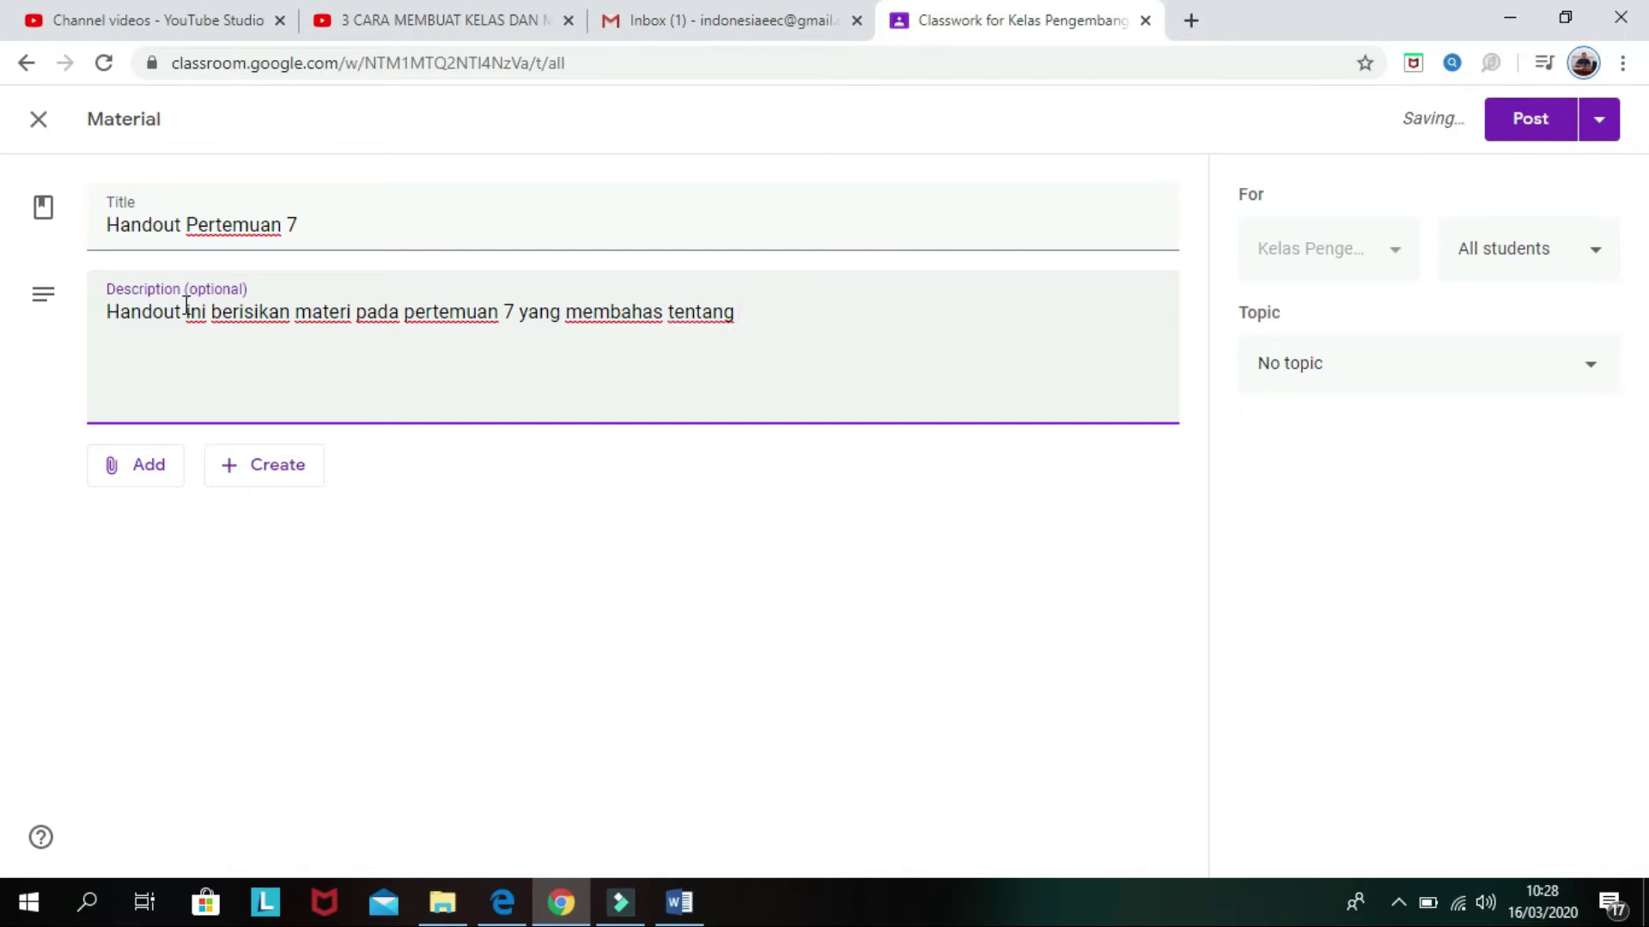
pyautogui.write(' Strategi ')
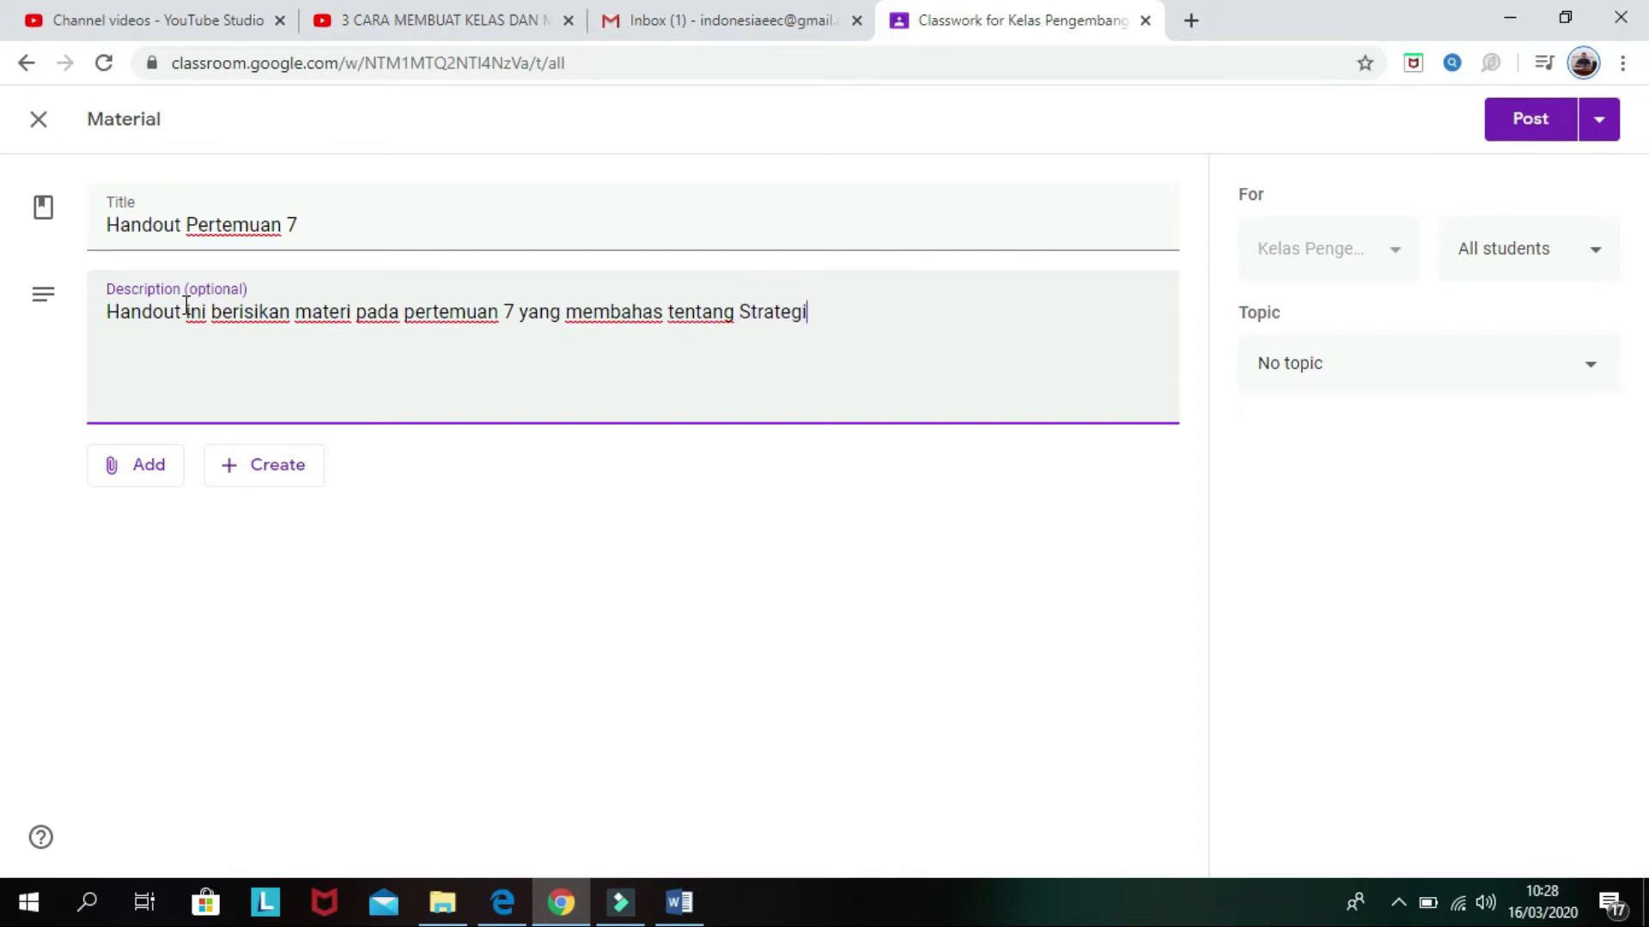
pyautogui.write('Penetapan Haraga')
pyautogui.press('BackSpace')
pyautogui.press('BackSpace')
pyautogui.press('BackSpace')
pyautogui.write('ga')
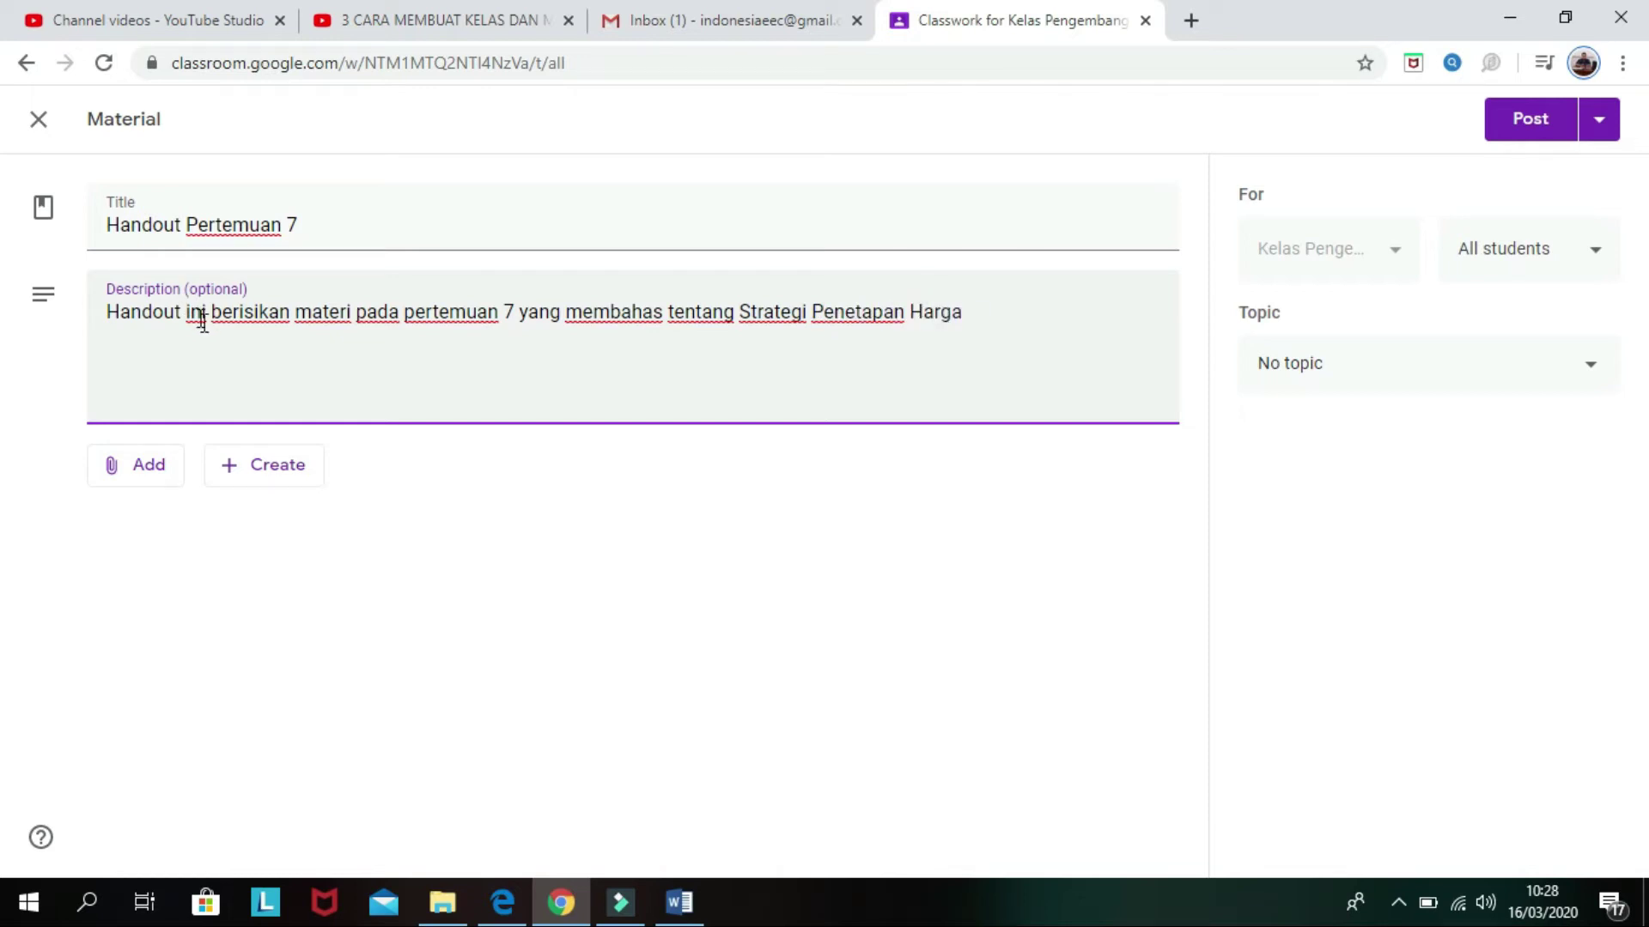
# Step: Insert "BAB" before "Strategi" in the description and end the sentence with a period
pyautogui.click(737, 311)
pyautogui.write('BAB')
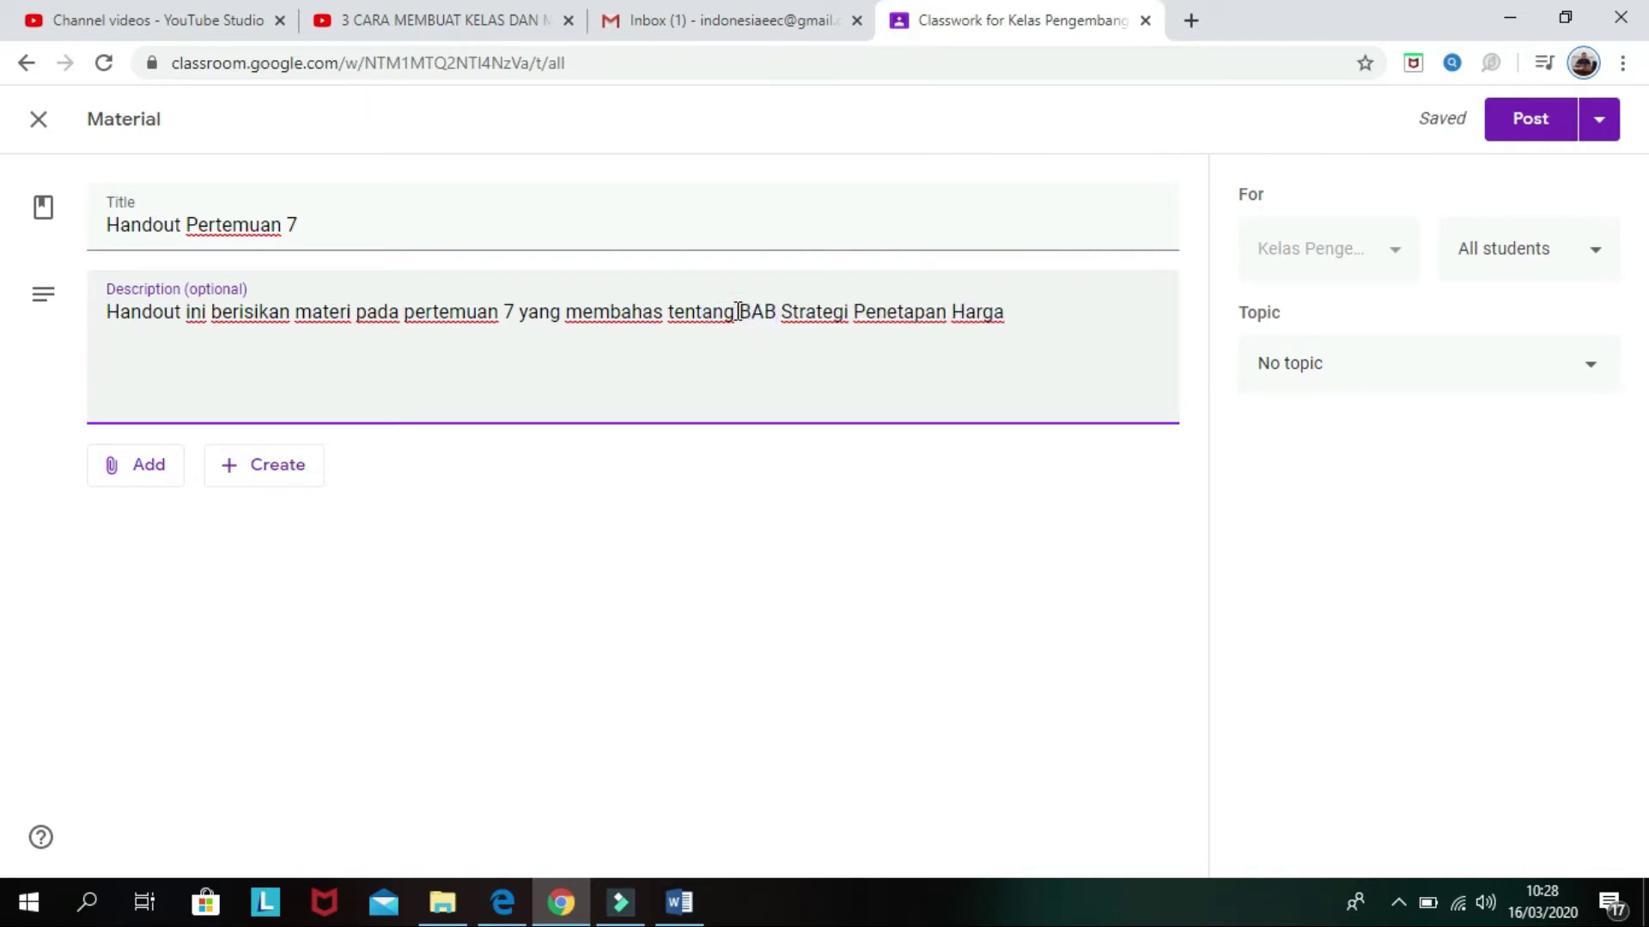
pyautogui.click(1039, 314)
pyautogui.write('.')
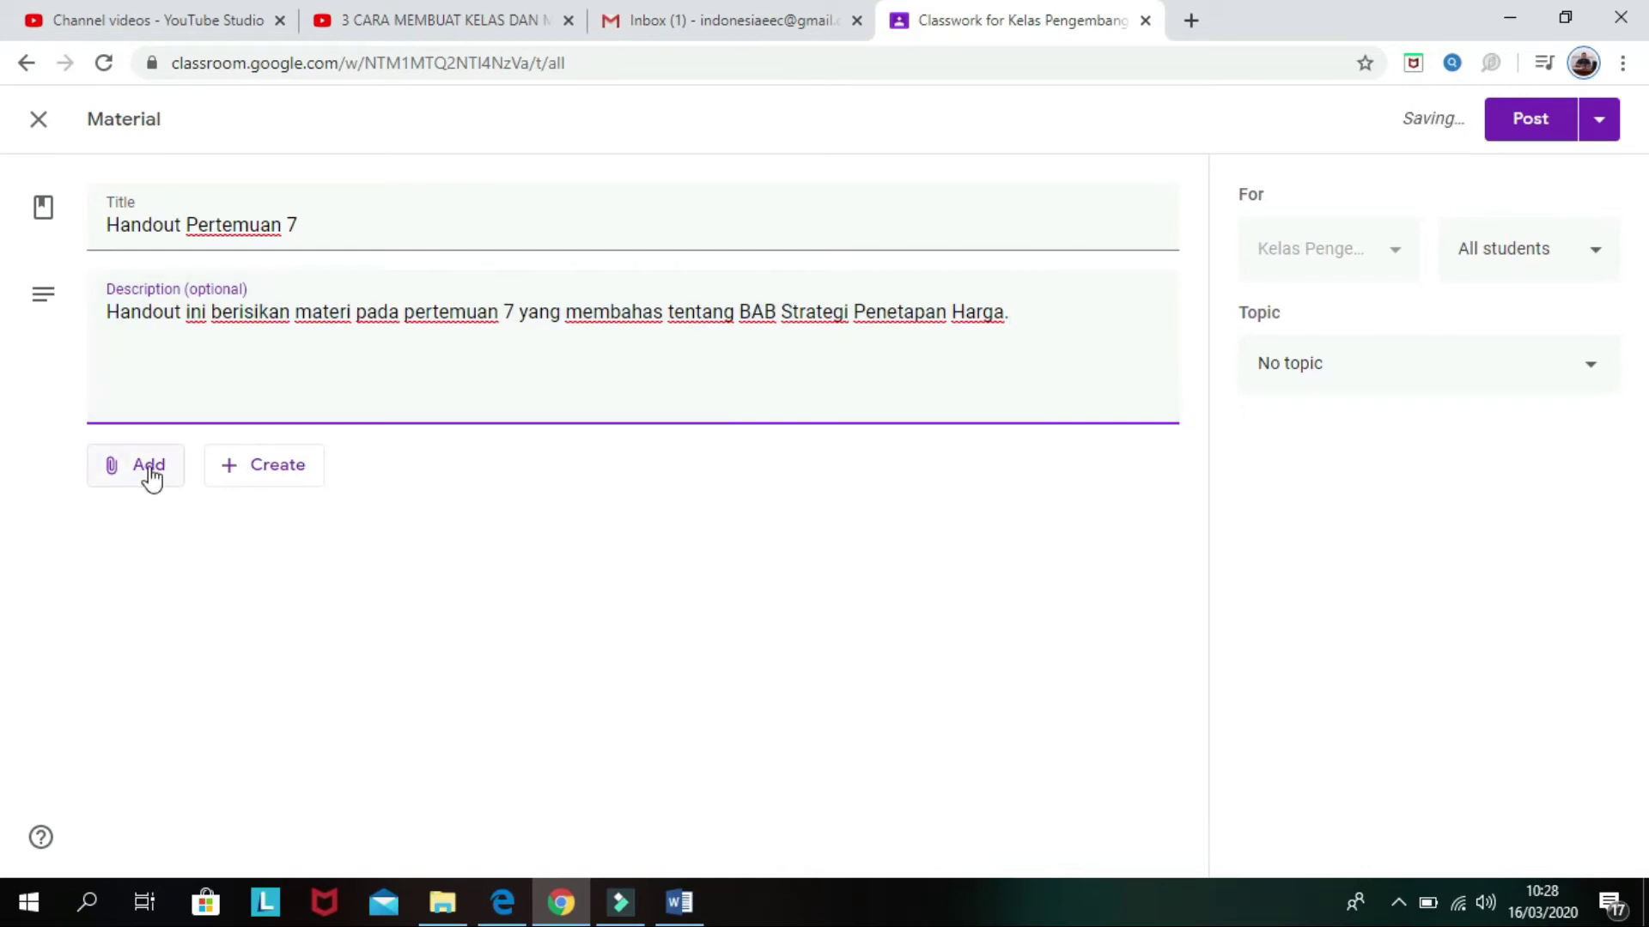
# Step: Start attaching a file from the device and browse drive D: to 02. UNJANI > 03. LECTURE > 05. SEMESTER GENAP 2019-2020
pyautogui.click(150, 475)
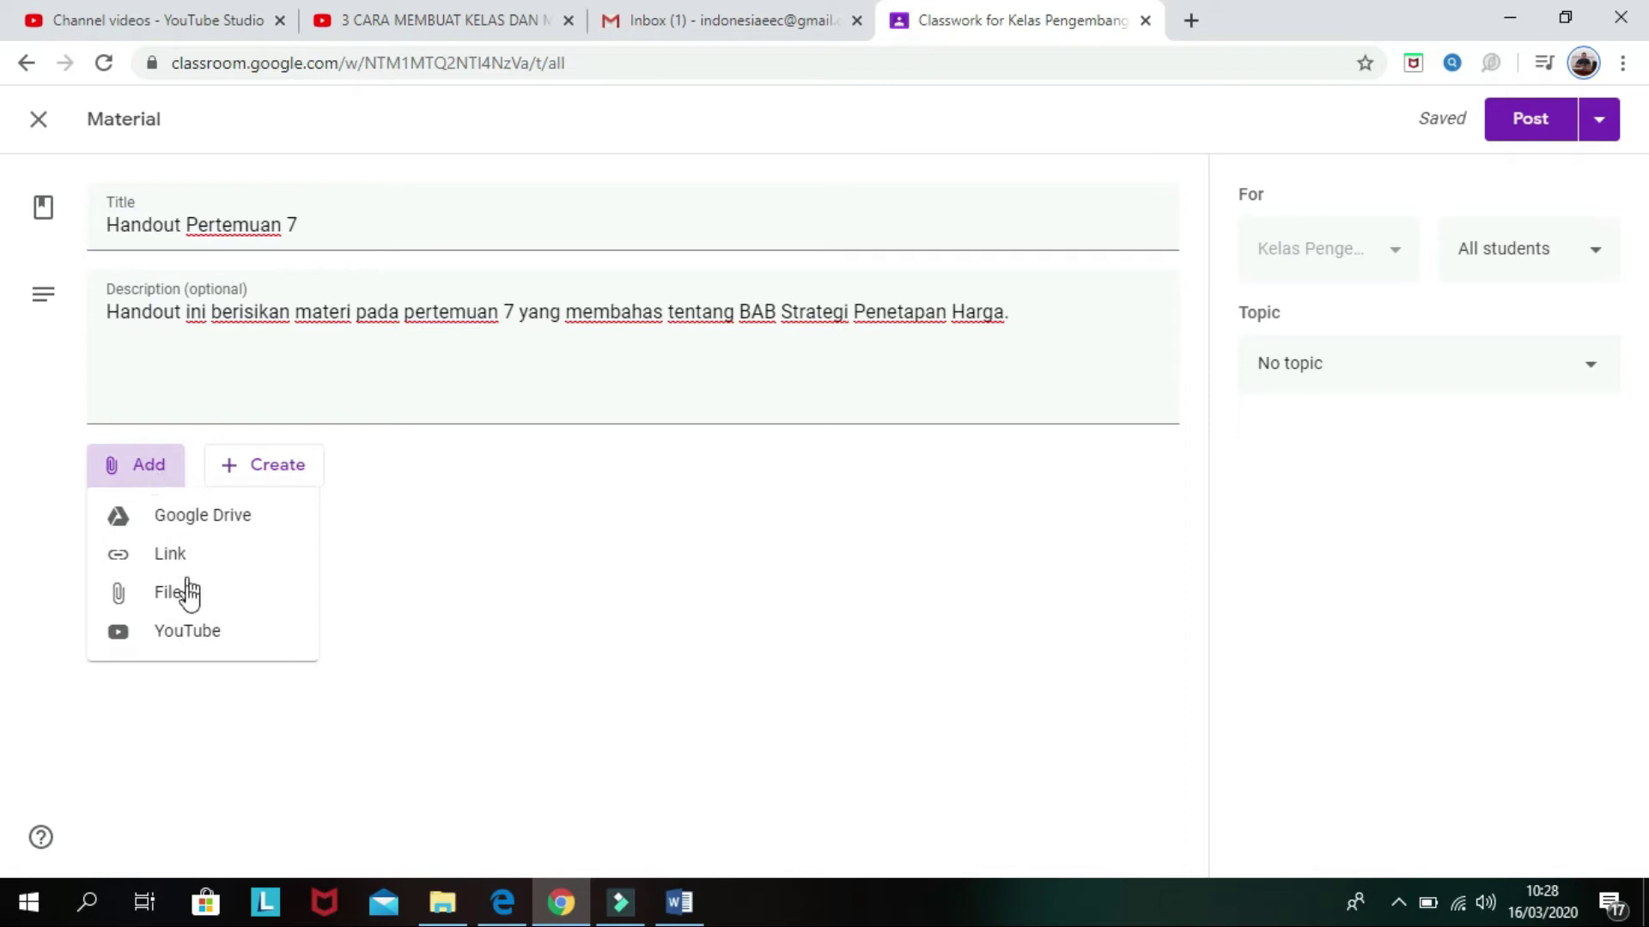
pyautogui.click(189, 594)
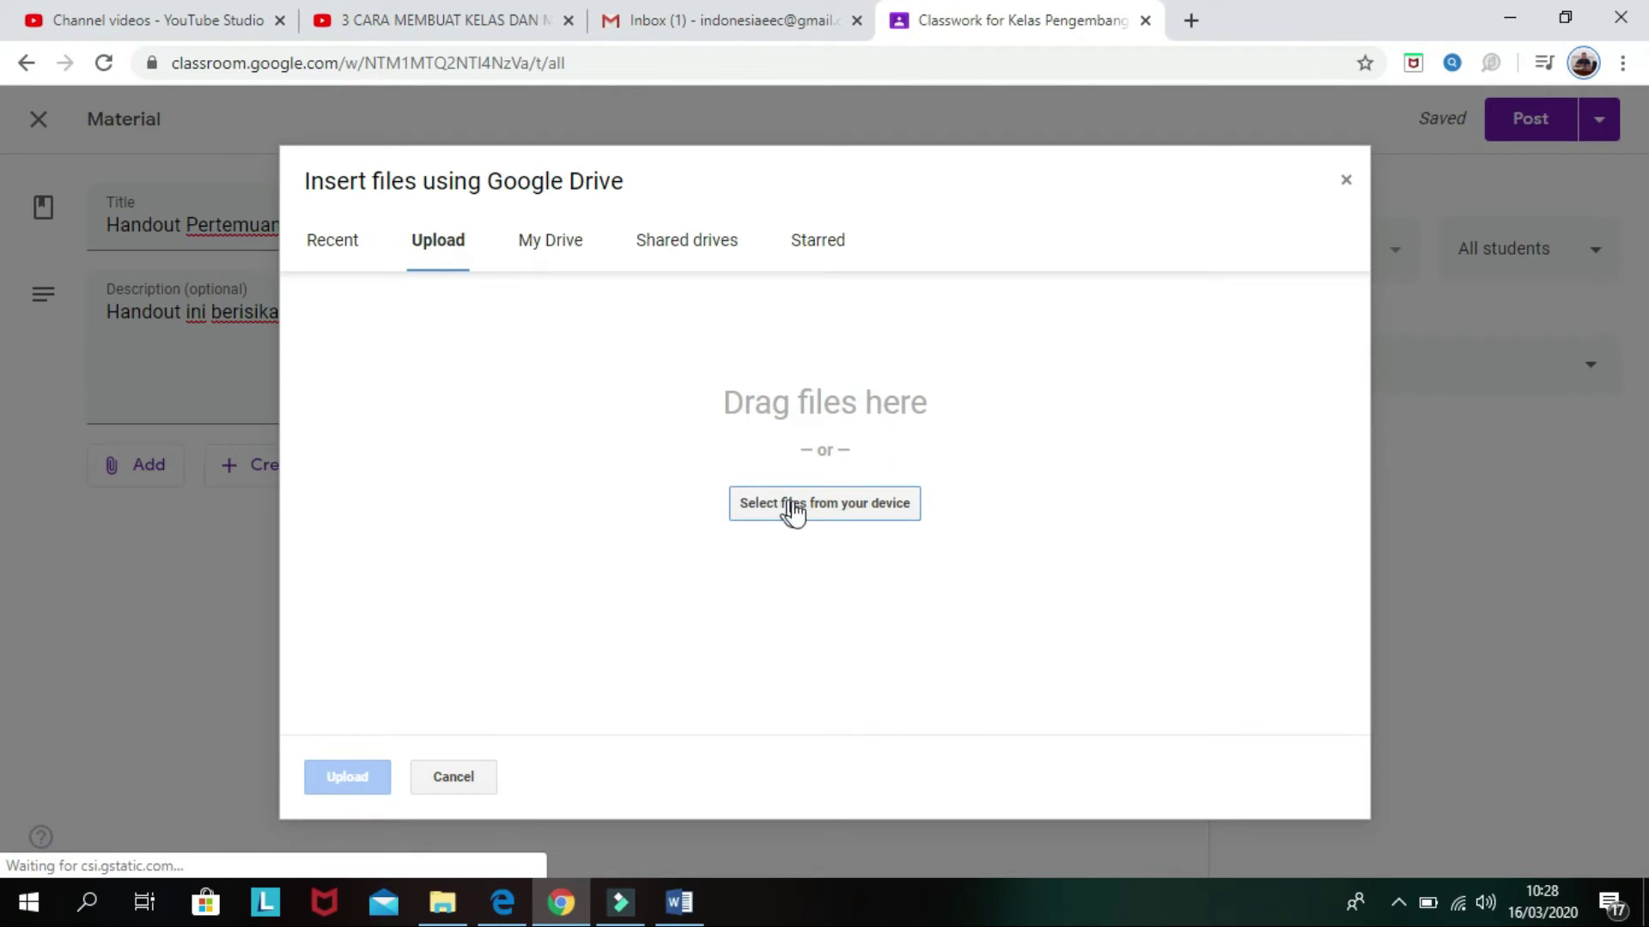
pyautogui.click(807, 515)
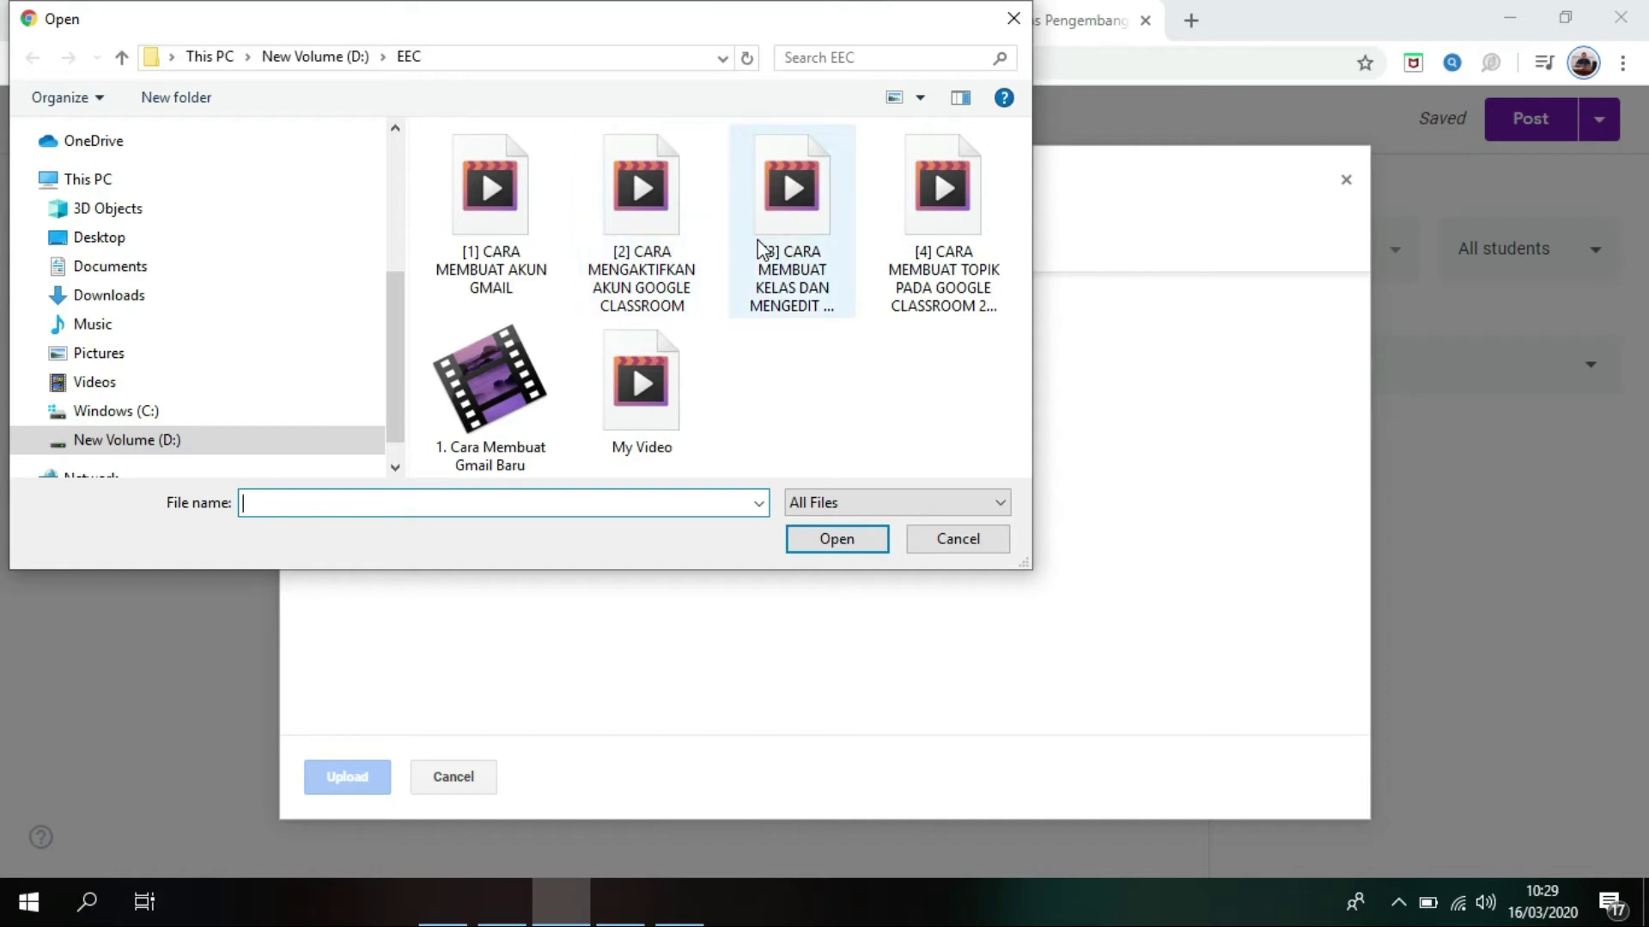
pyautogui.click(309, 57)
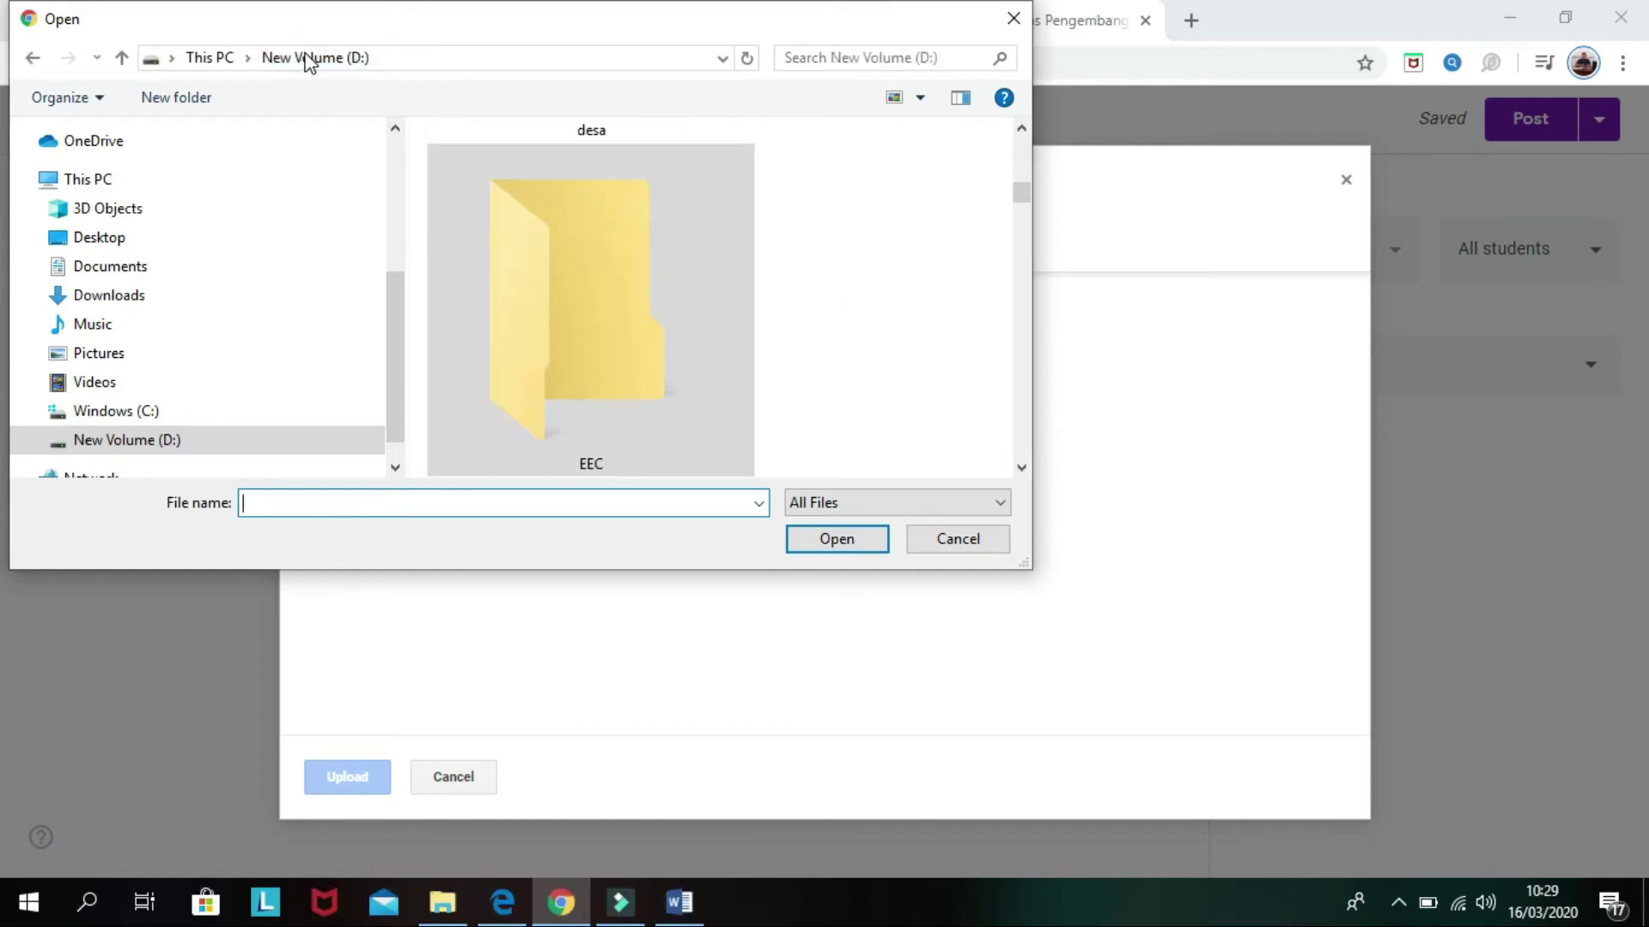
pyautogui.click(31, 440)
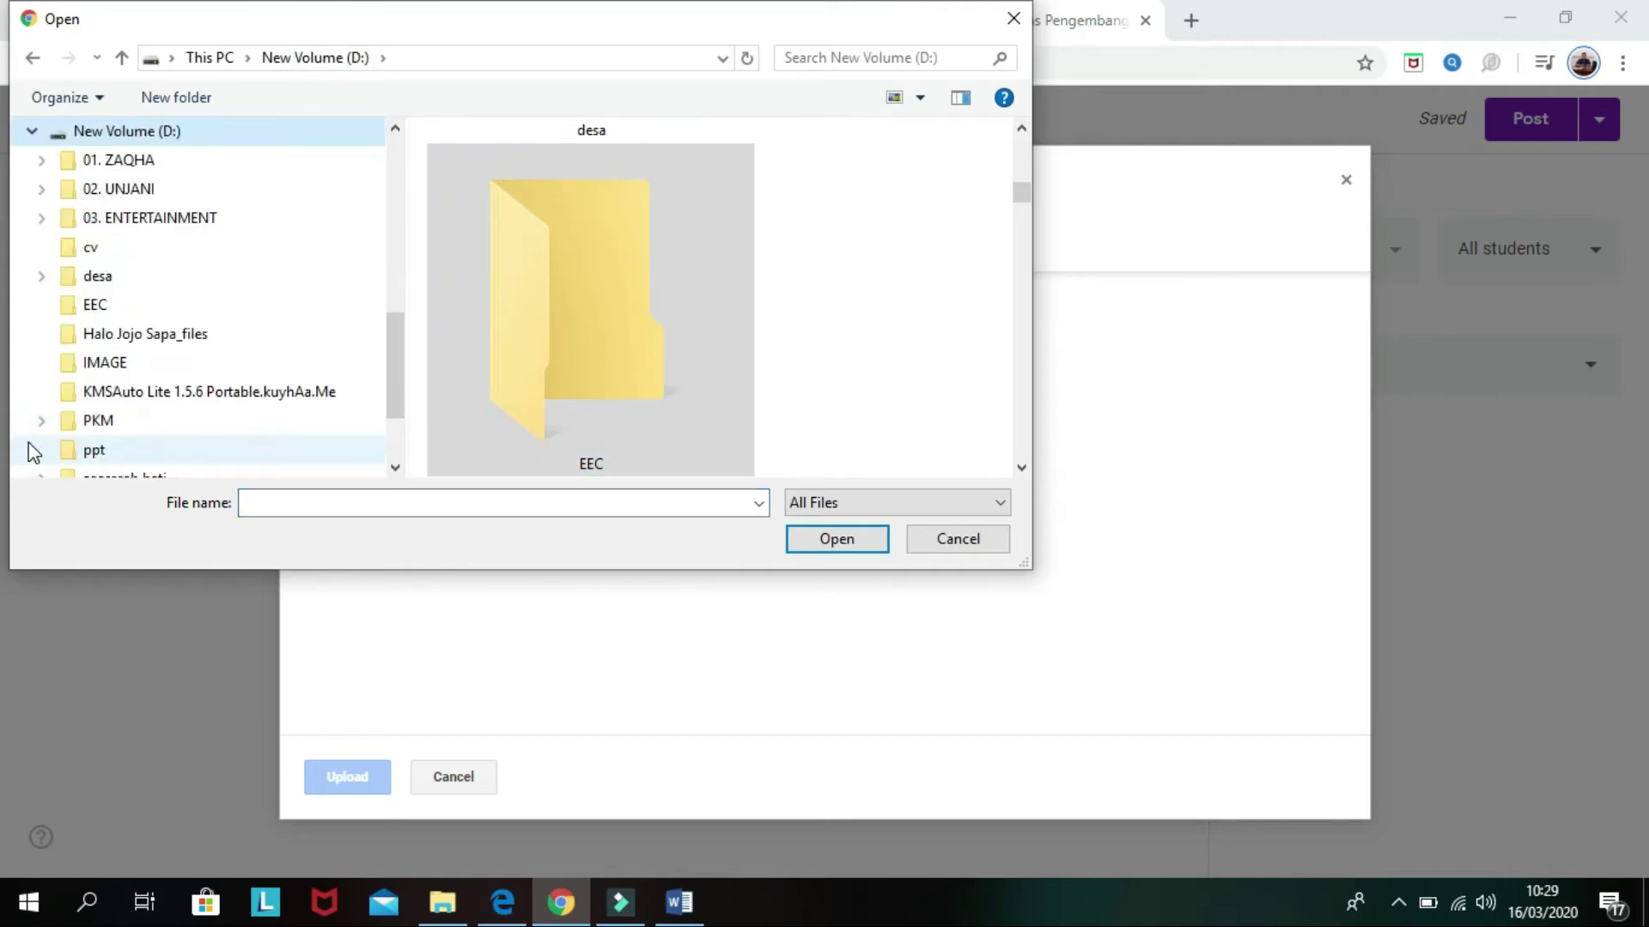
pyautogui.click(43, 189)
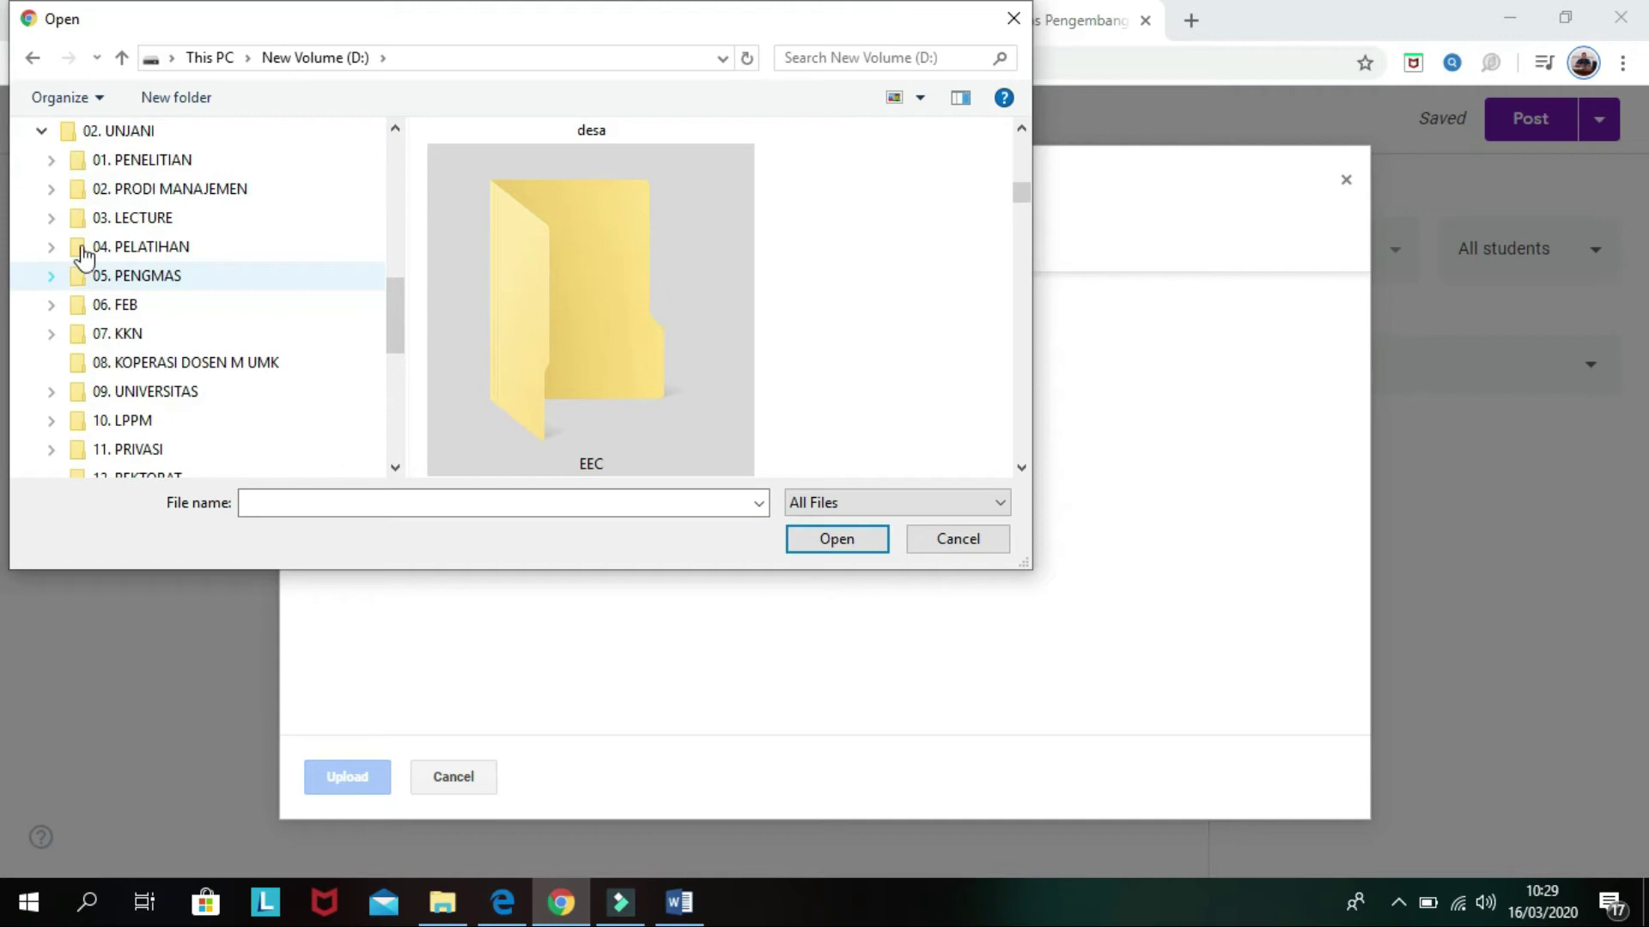
pyautogui.click(51, 218)
pyautogui.click(212, 365)
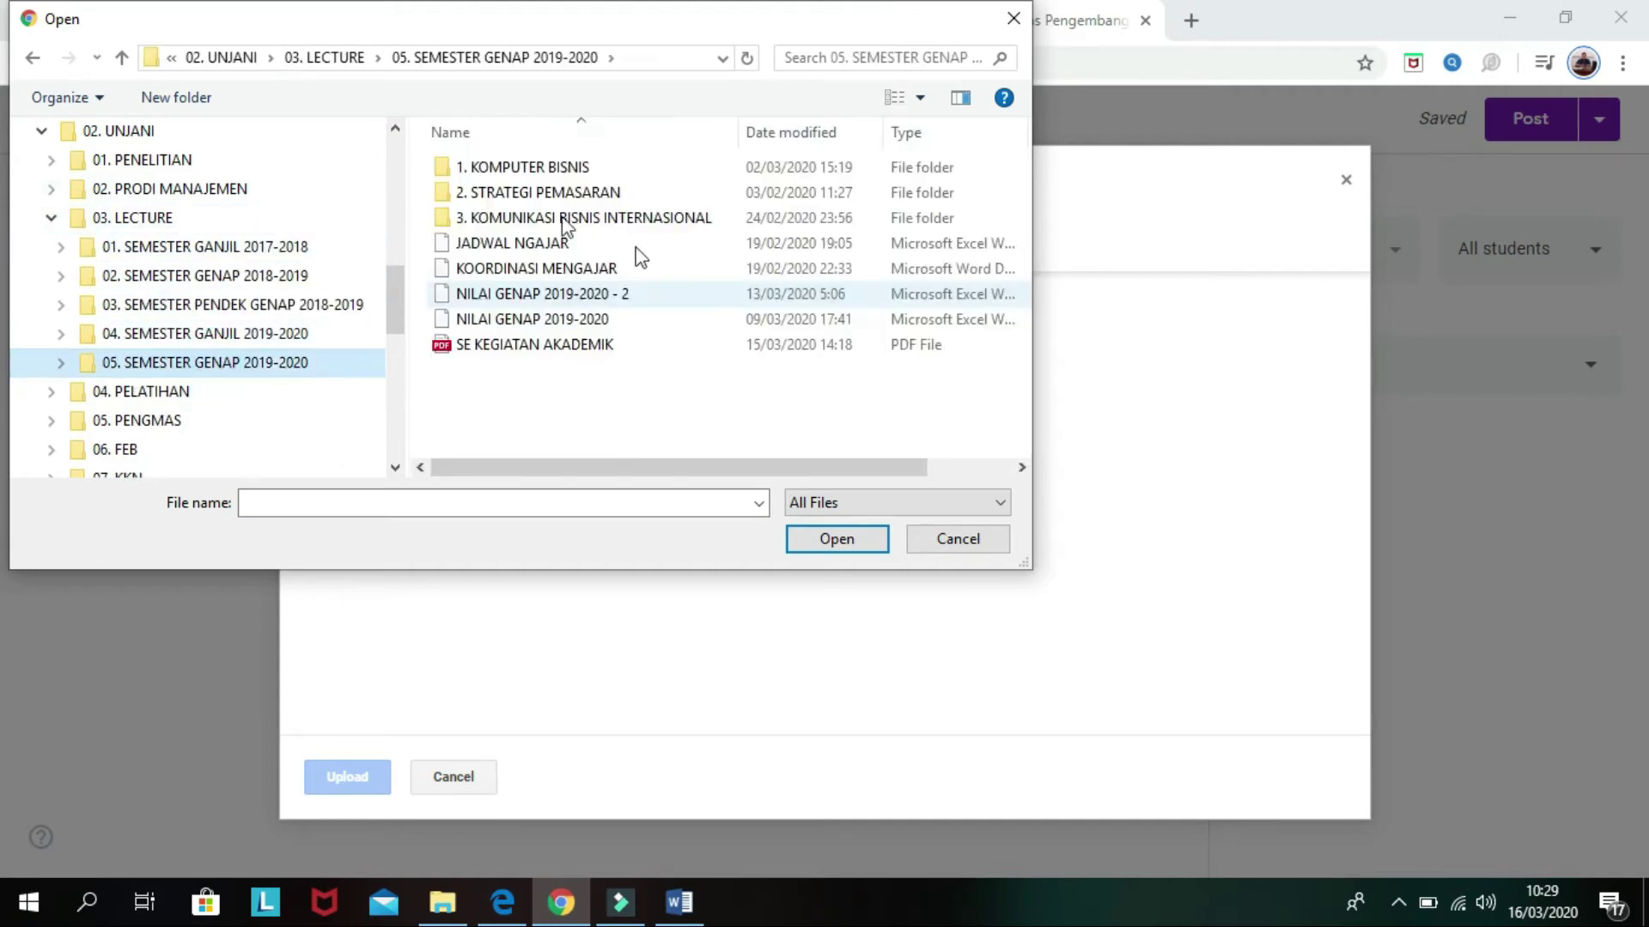
# Step: Upload "1. BAB 5 STRATEGI & PROGRAM HARGA" from 2. STRATEGI PEMASARAN > 01. MATERI > PERTEMUAN 7 as the material's attachment
pyautogui.doubleClick(521, 194)
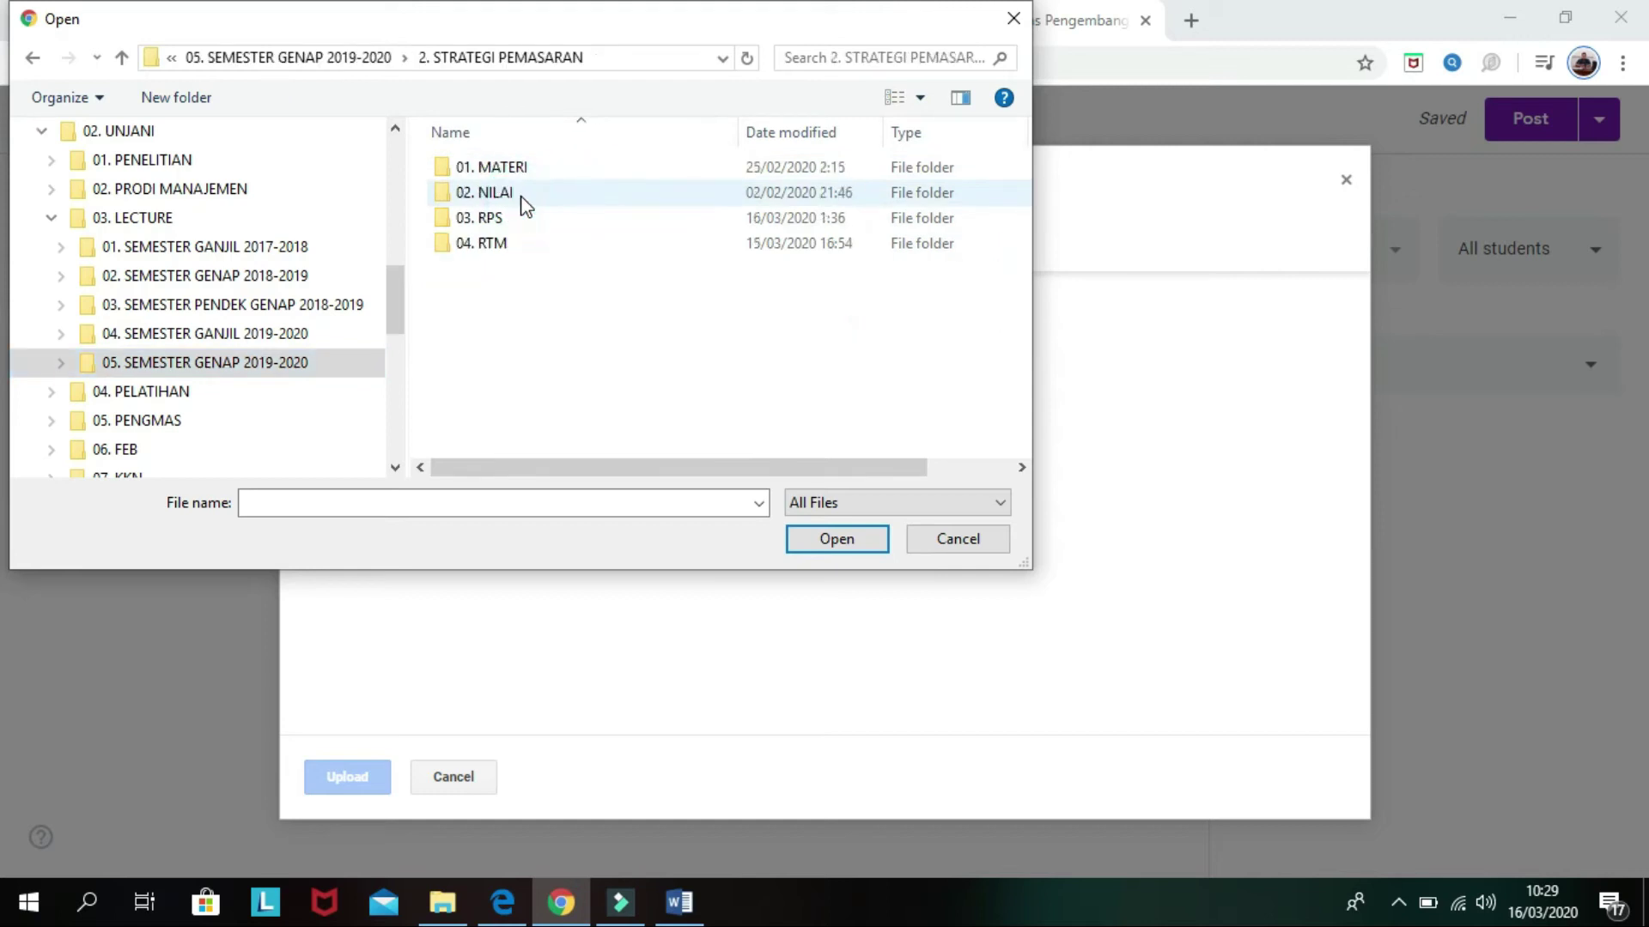
pyautogui.click(515, 168)
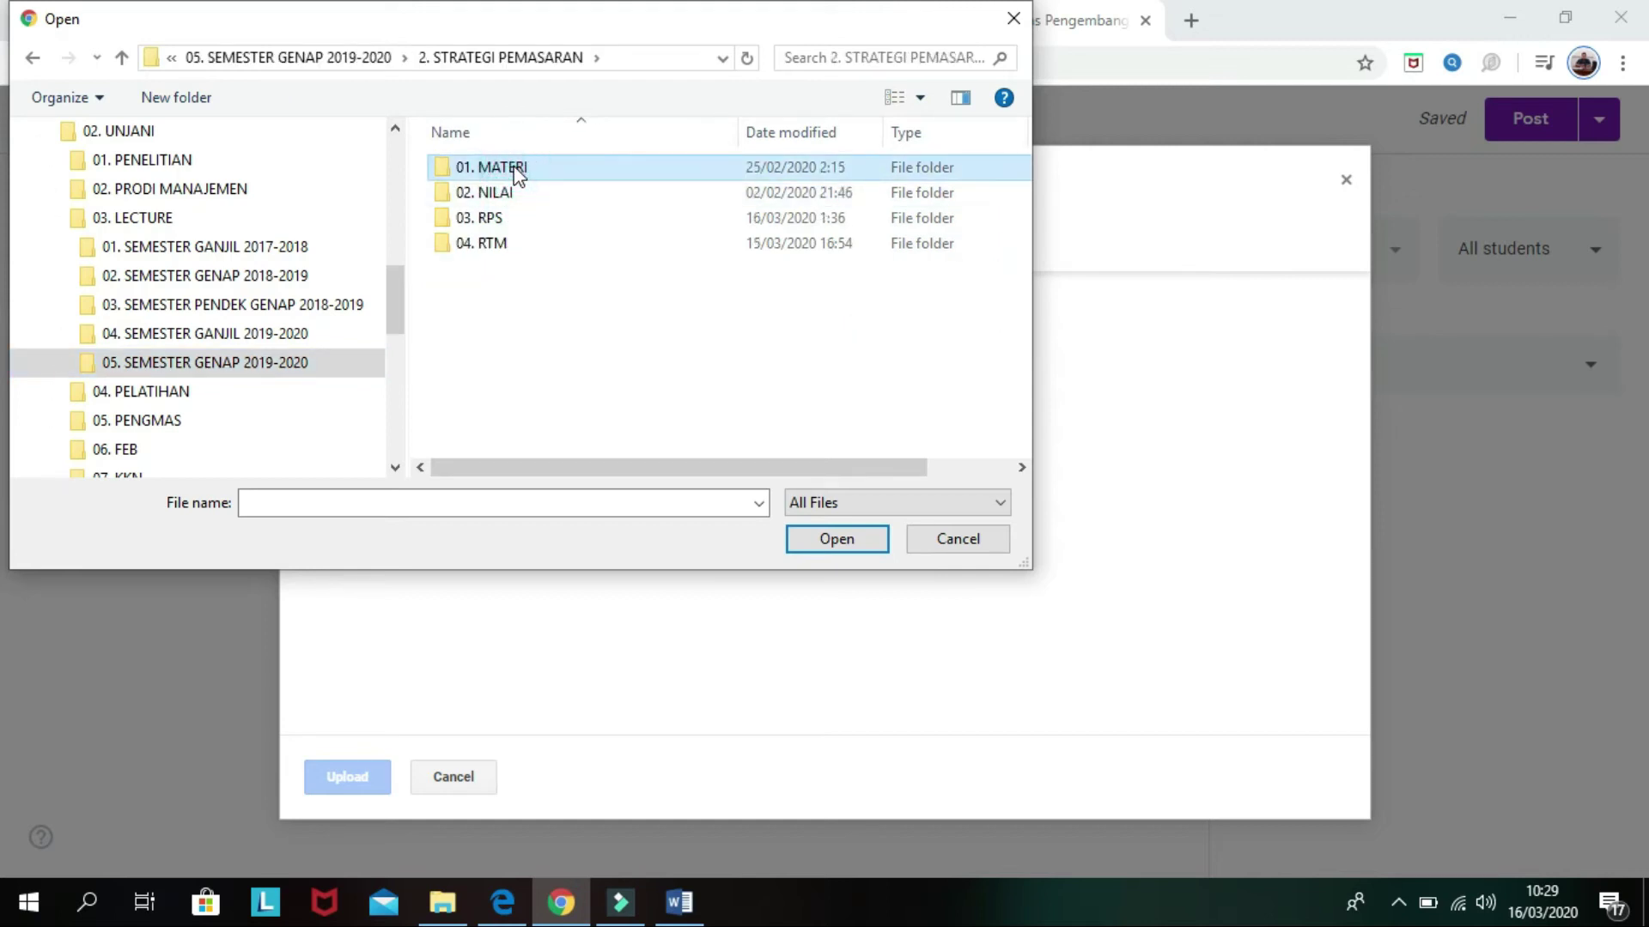
pyautogui.doubleClick(515, 169)
pyautogui.click(533, 273)
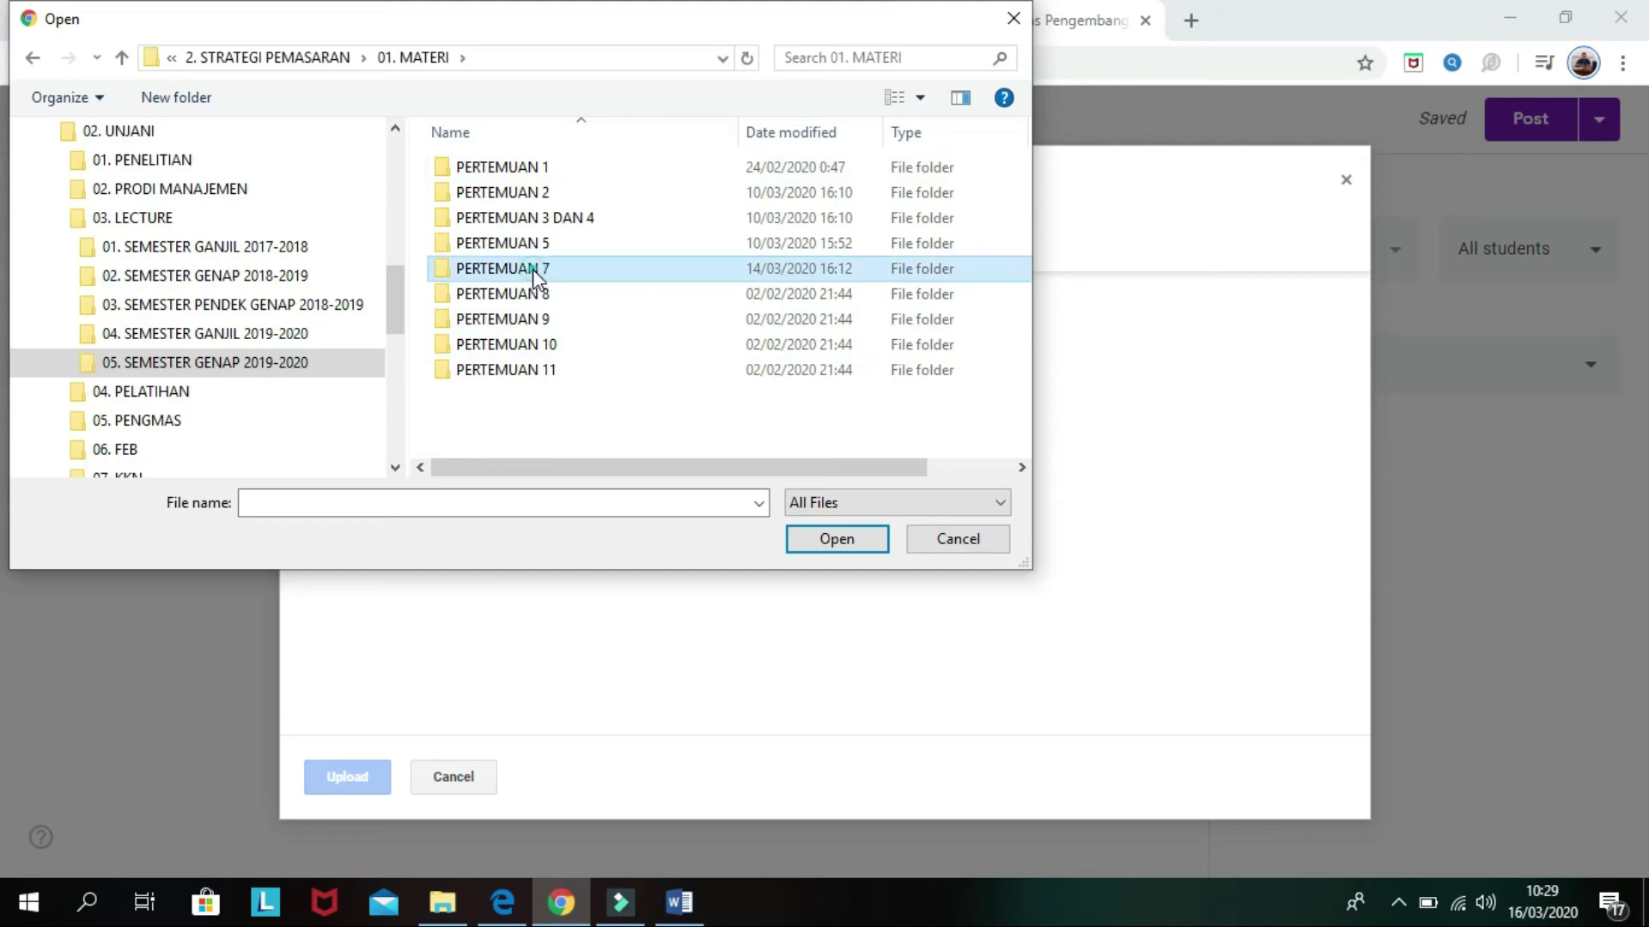
pyautogui.doubleClick(533, 273)
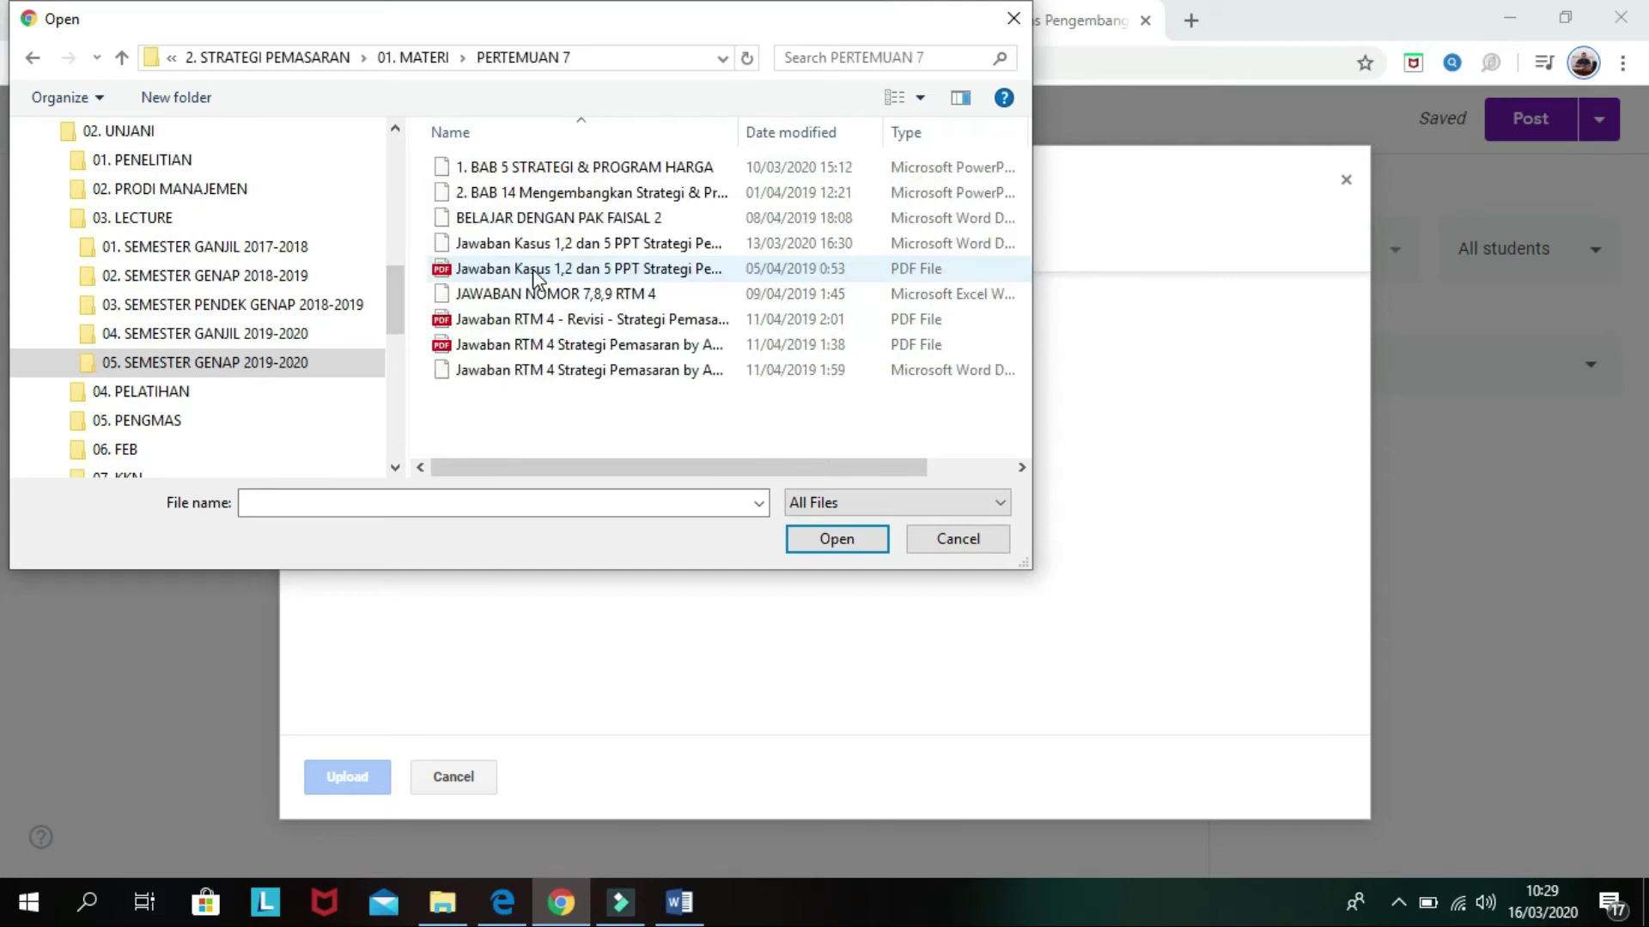
pyautogui.click(542, 168)
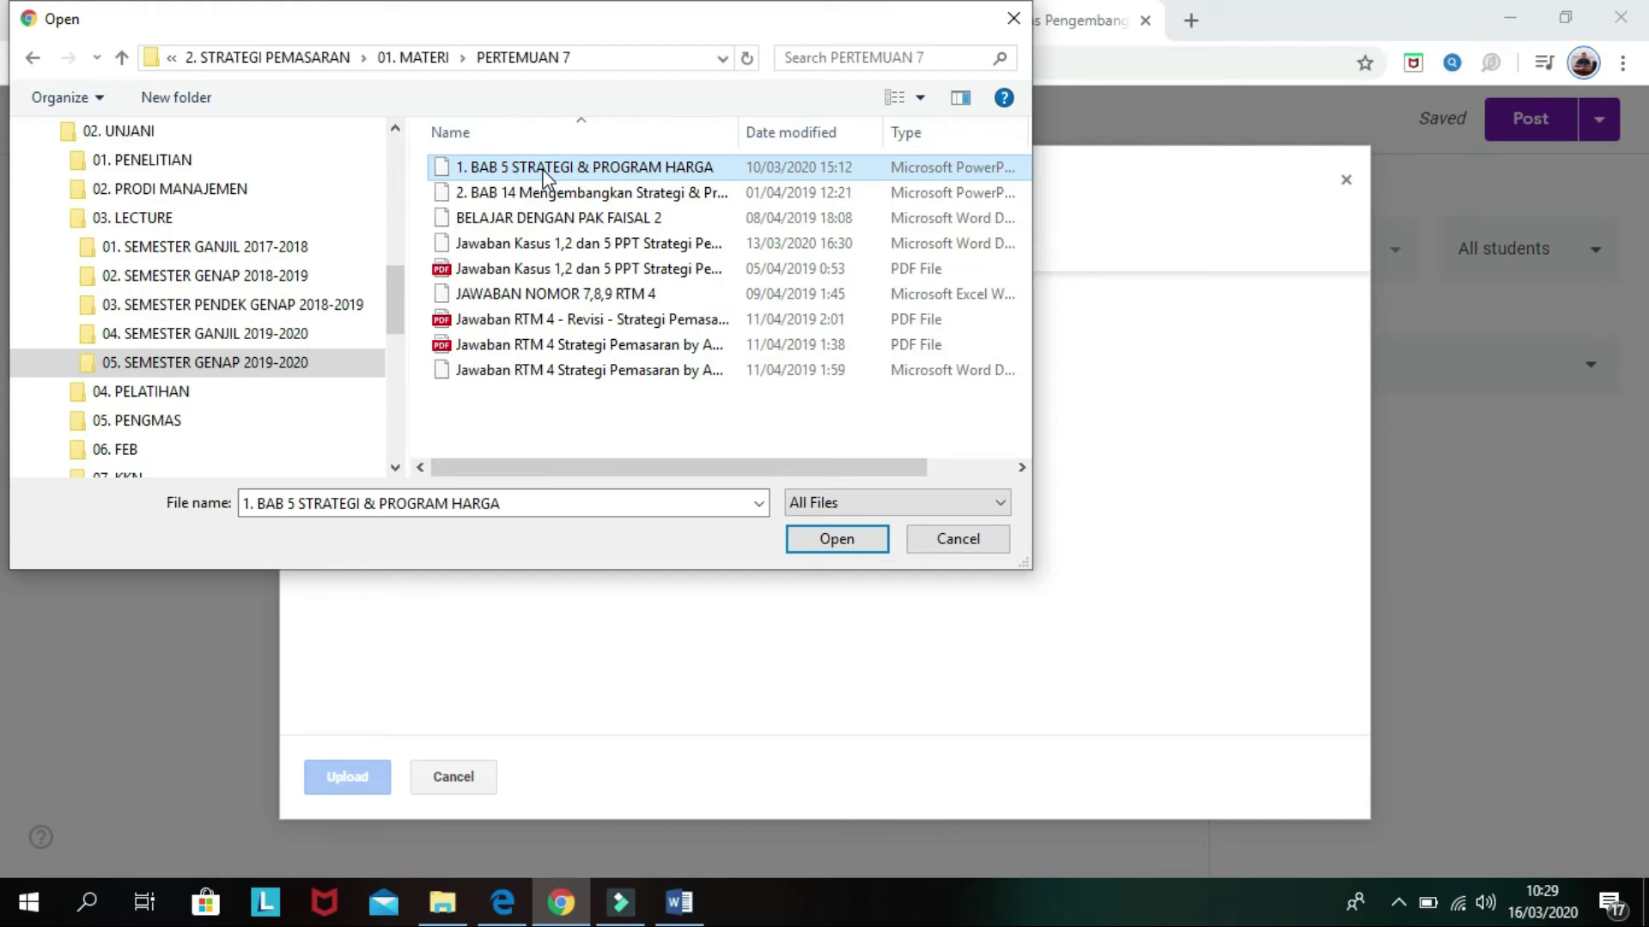
pyautogui.click(842, 538)
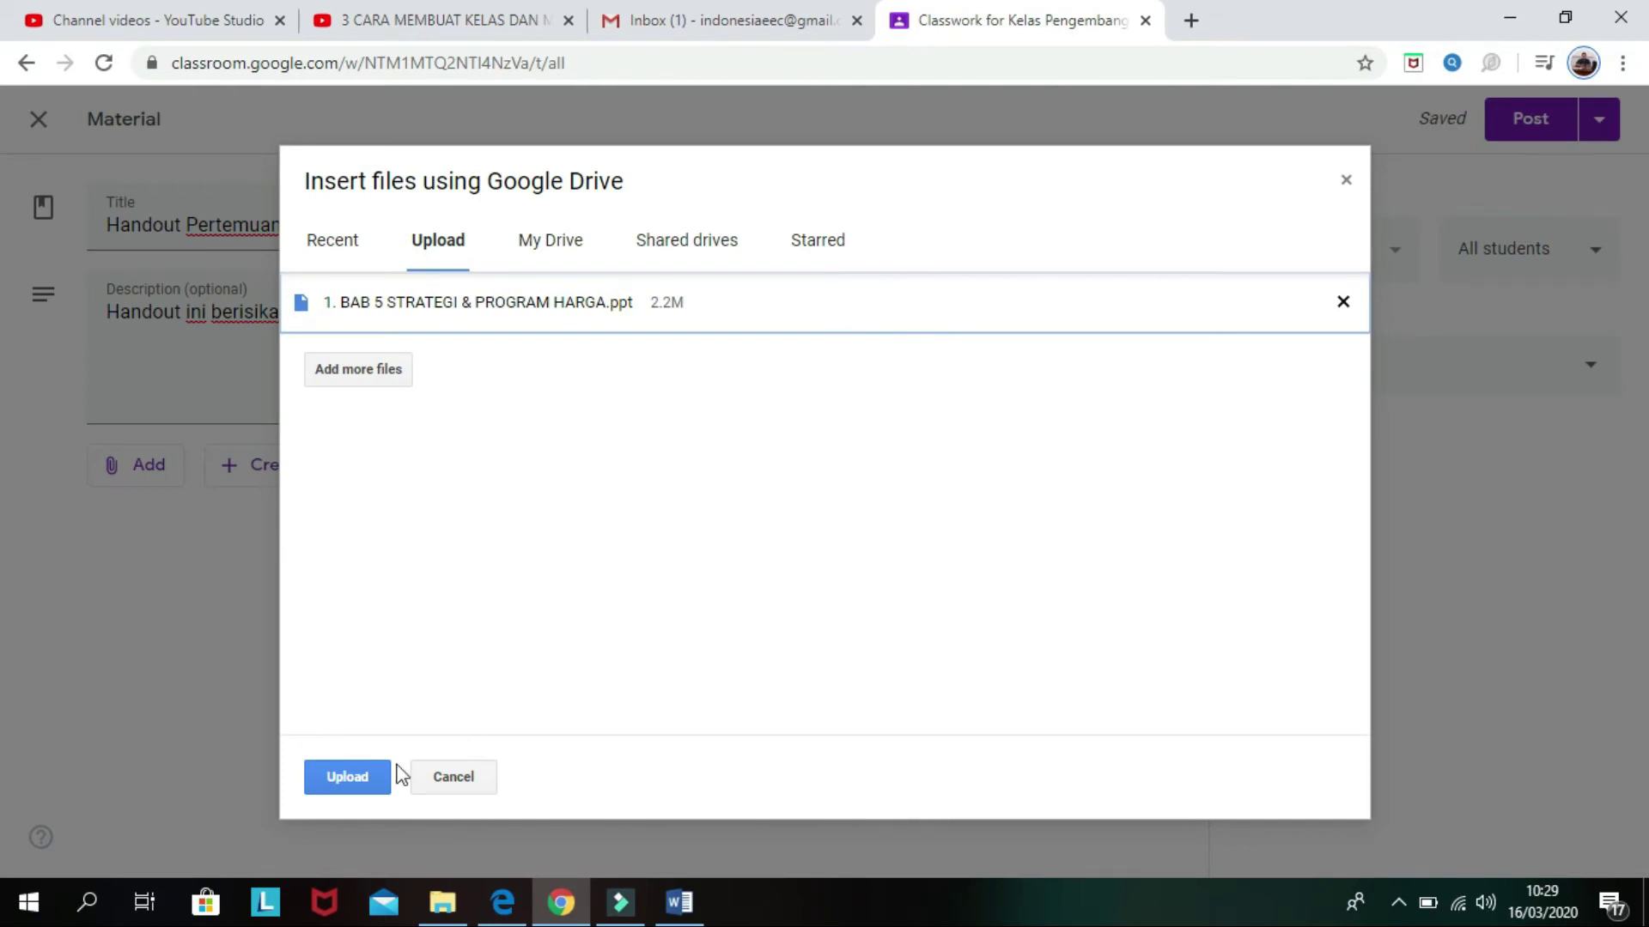
pyautogui.click(368, 786)
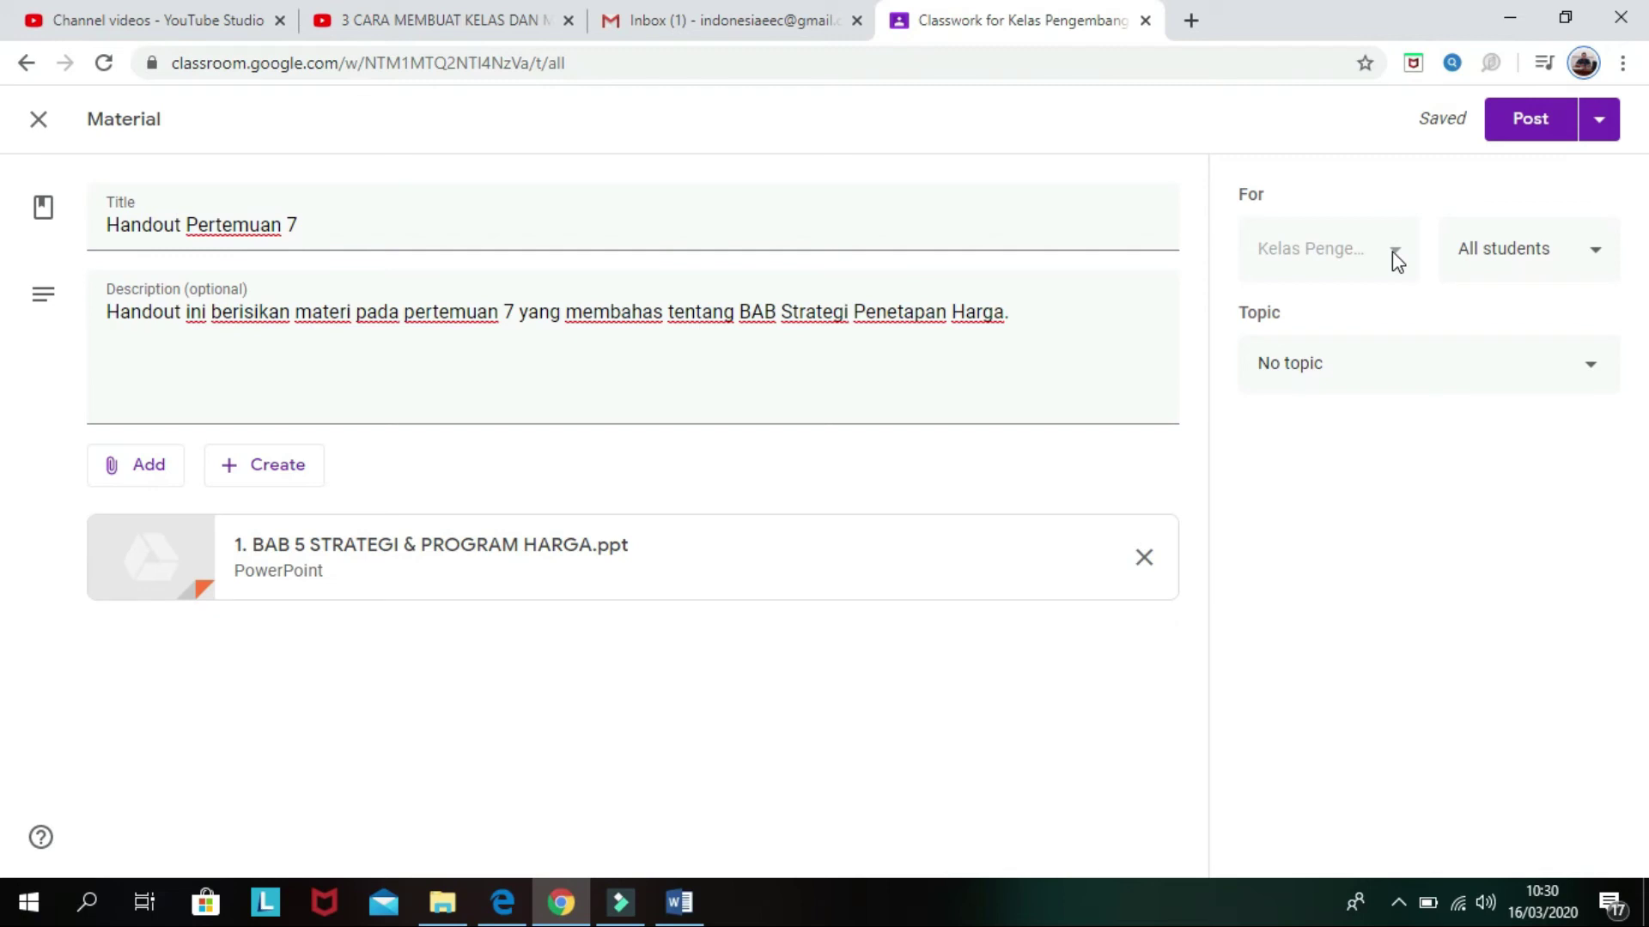
# Step: Check which students the material can be assigned to, keeping all students selected
pyautogui.click(1599, 253)
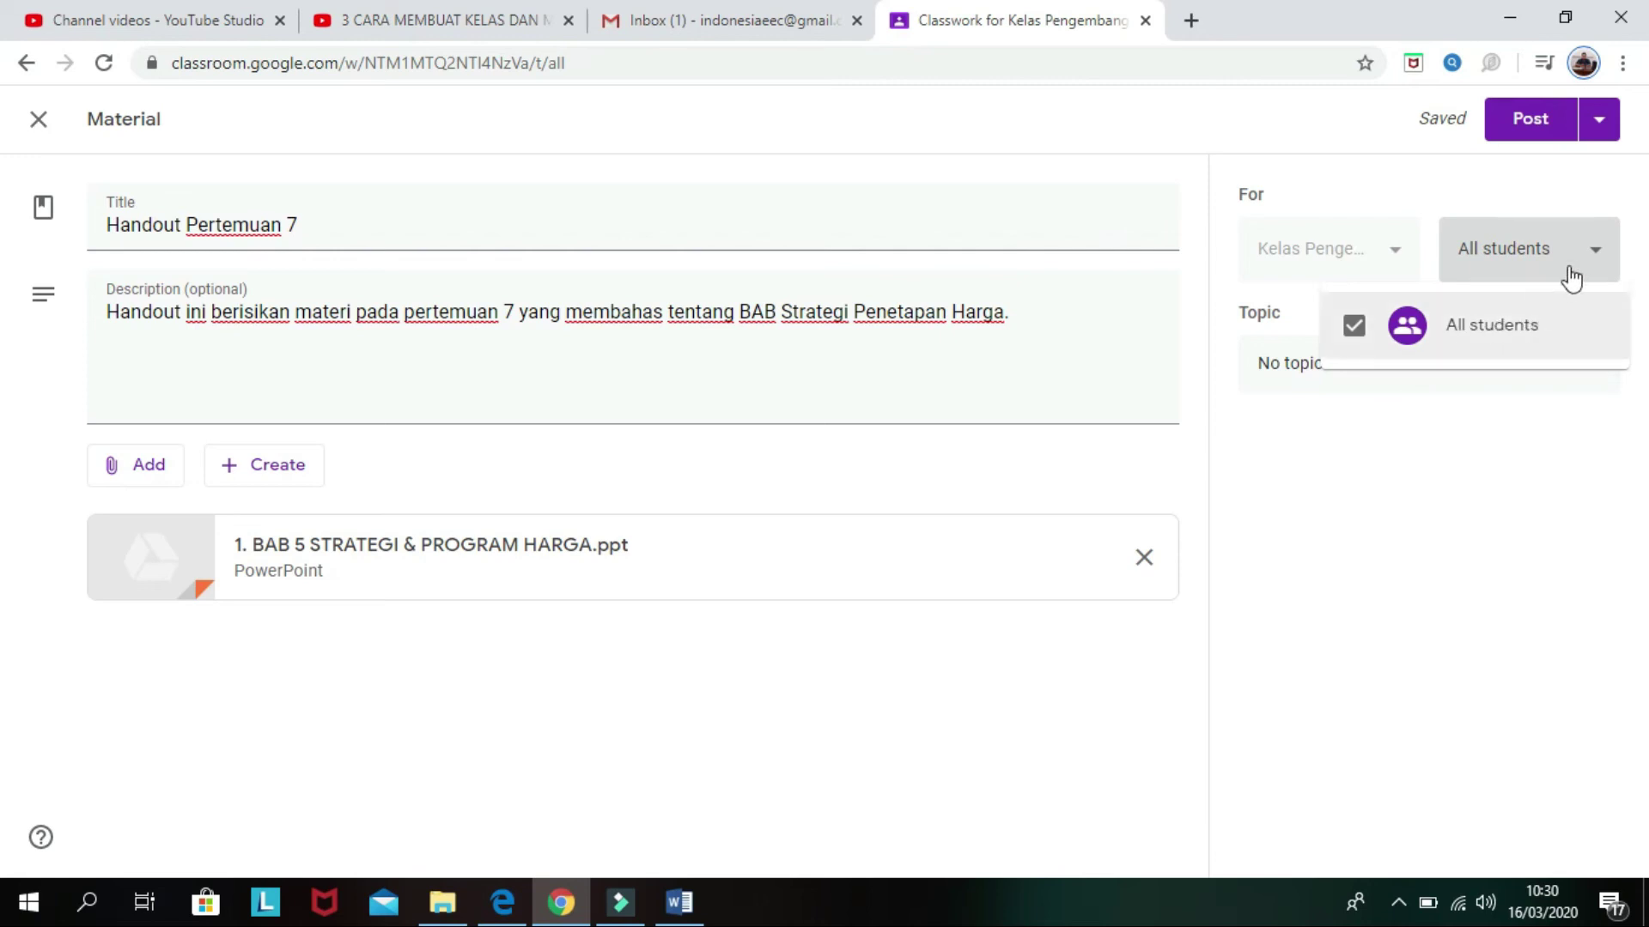
pyautogui.click(1596, 258)
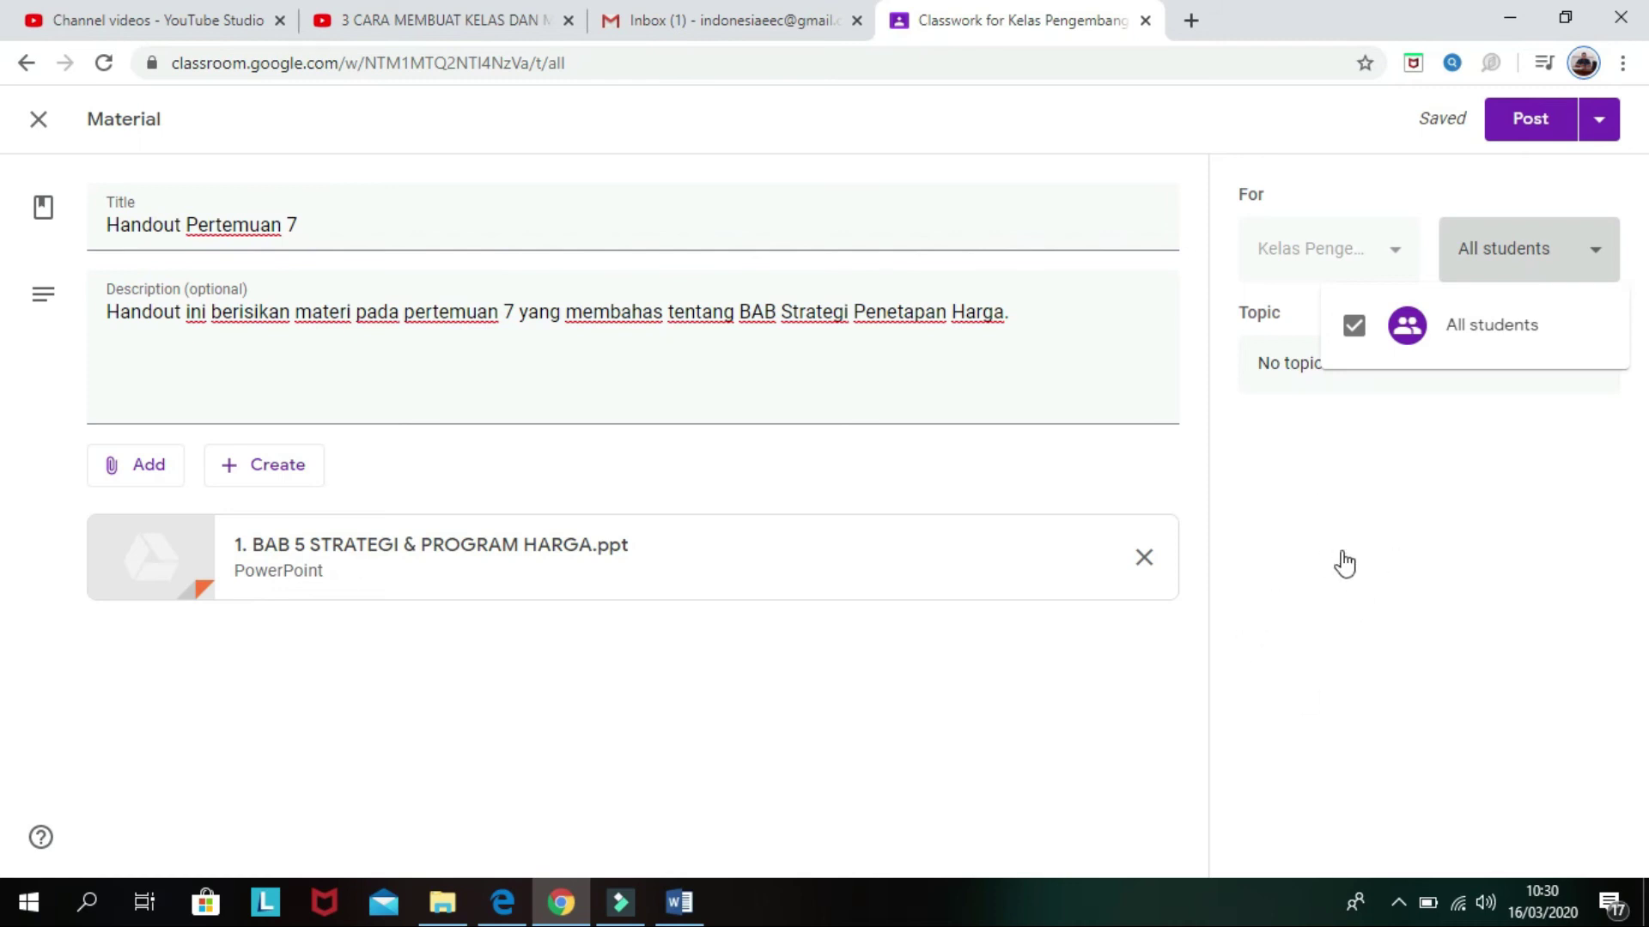
pyautogui.click(1510, 223)
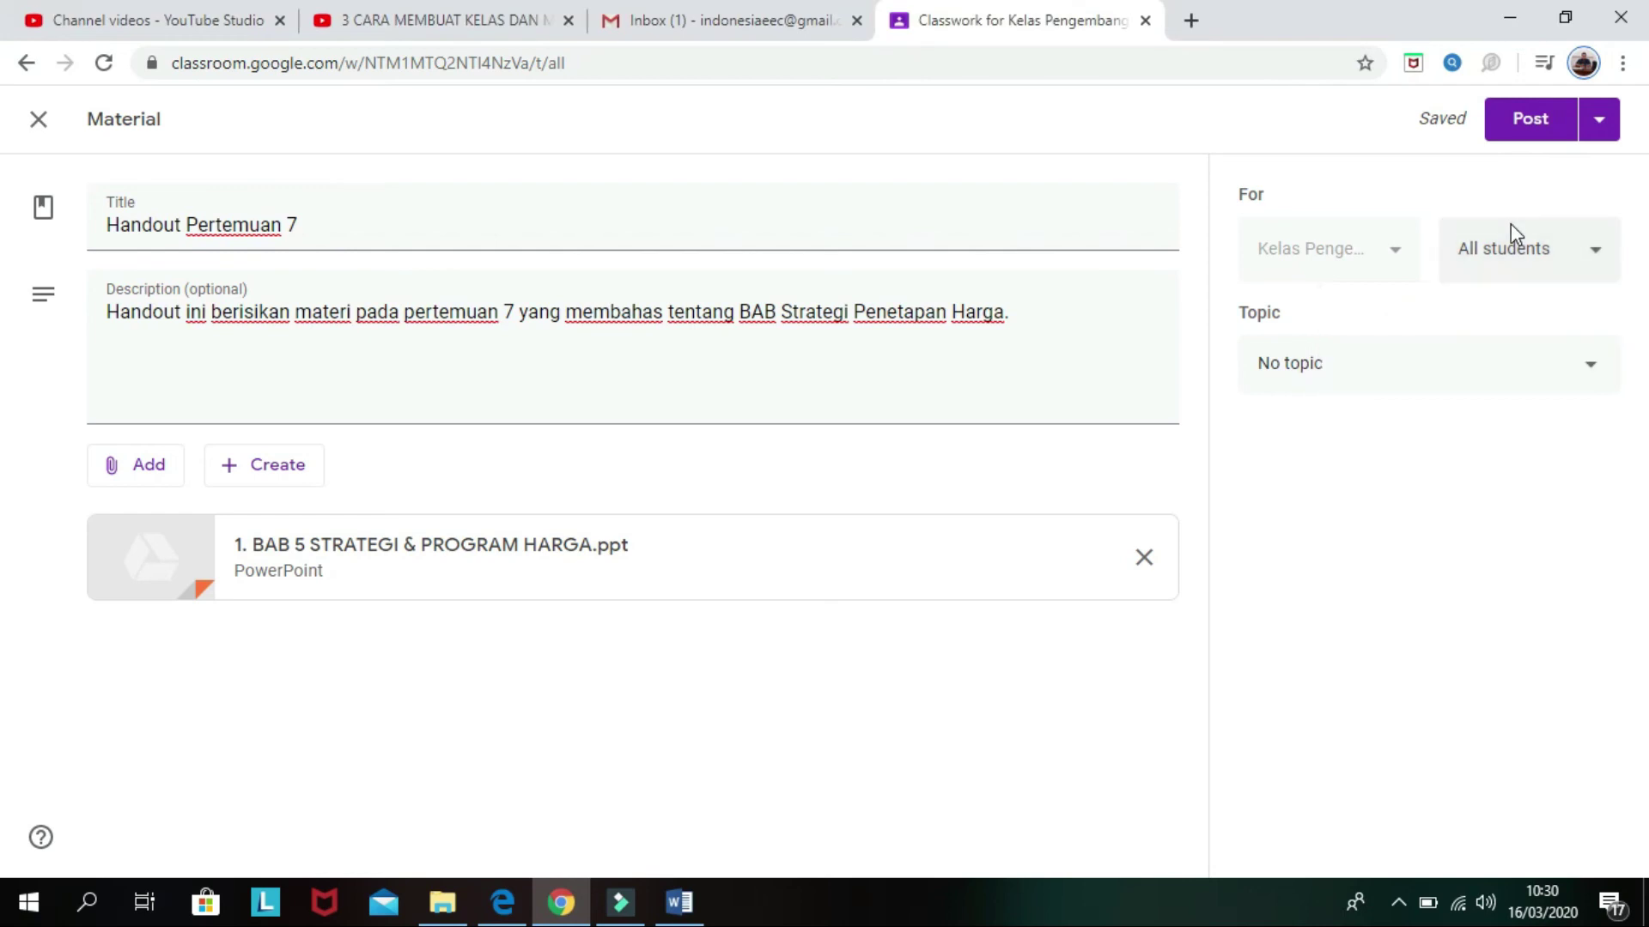
# Step: Assign the material to the MODUL/HANDOUT topic and post it to the class
pyautogui.click(1591, 379)
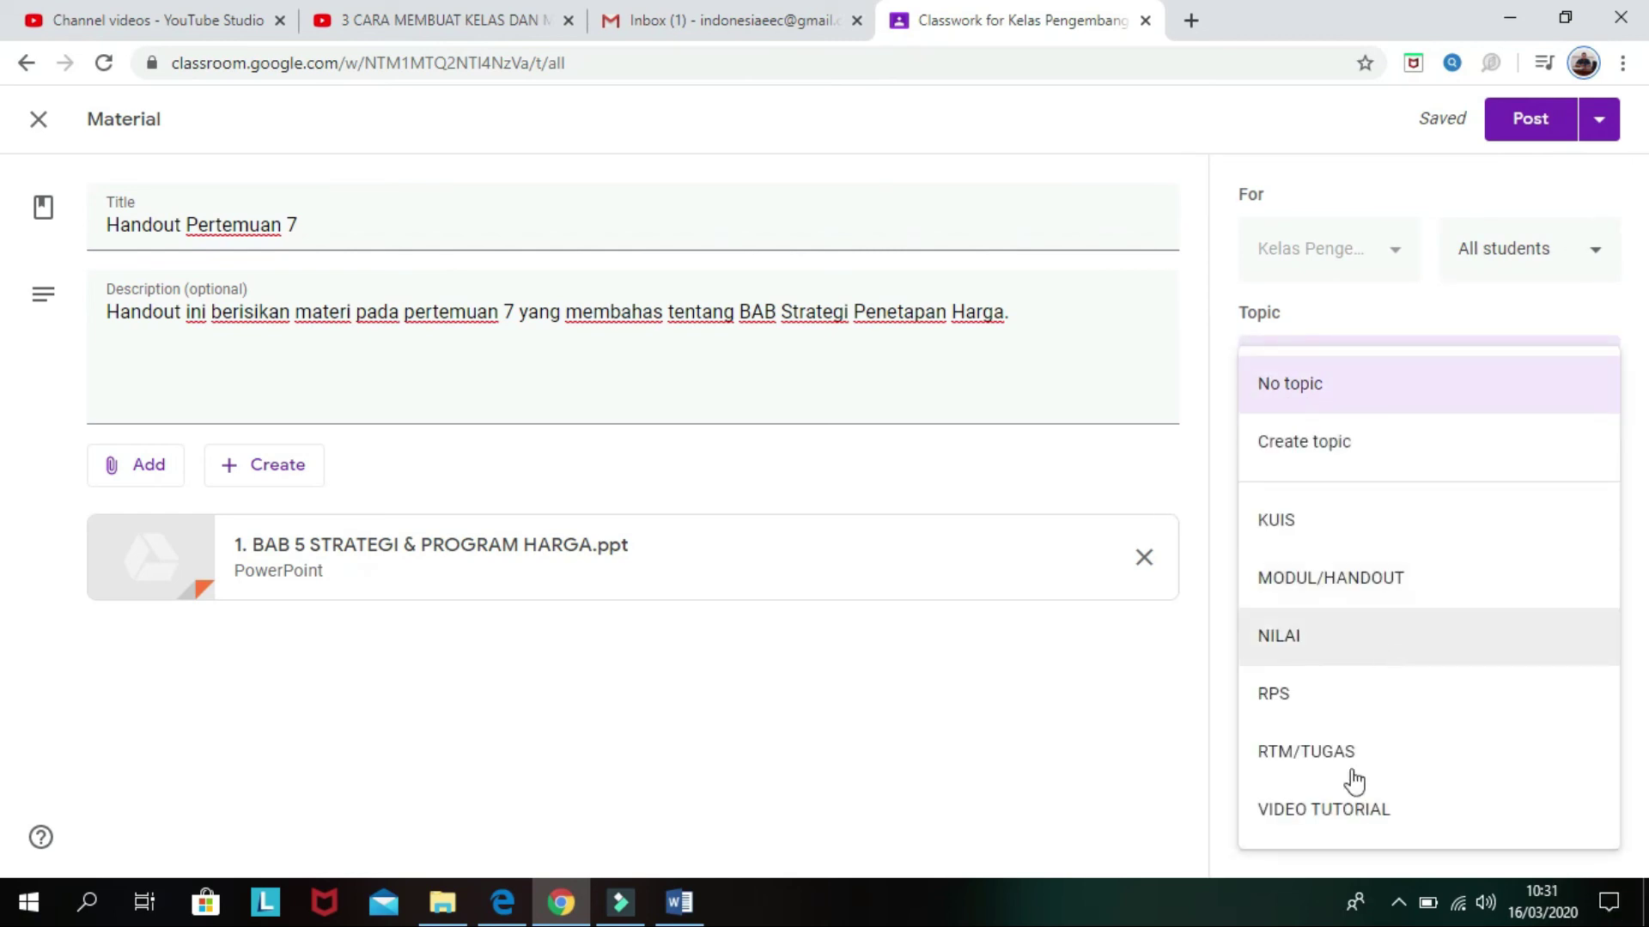
pyautogui.click(1306, 591)
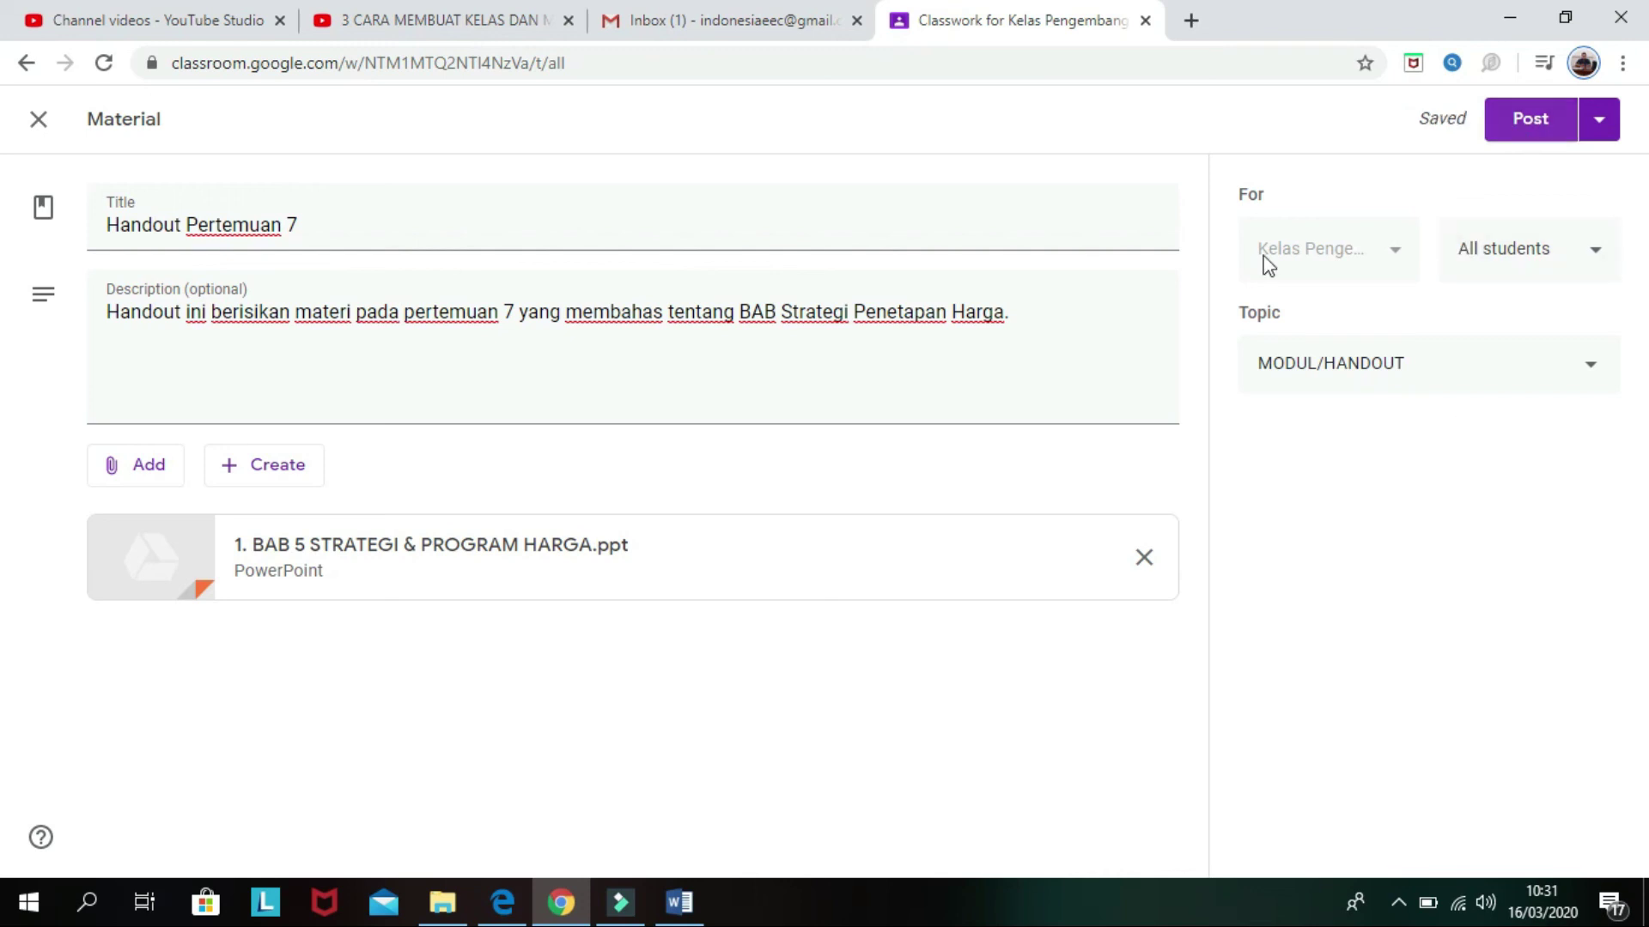
pyautogui.click(1534, 125)
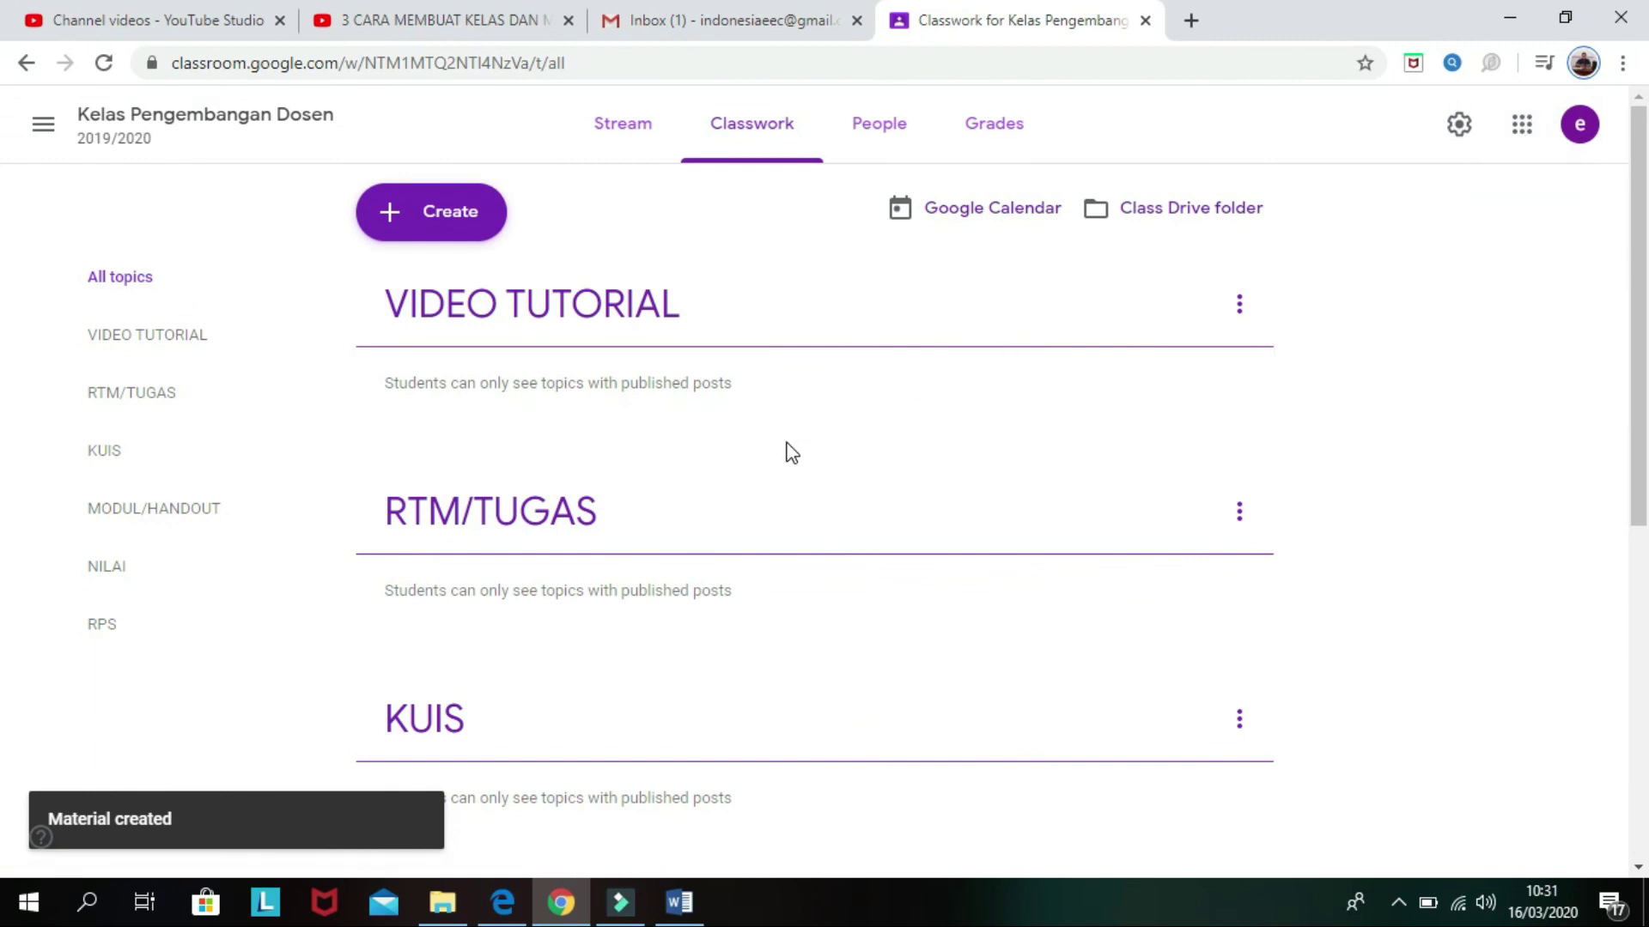
pyautogui.scroll(-1, 792, 453)
pyautogui.scroll(-5, 792, 452)
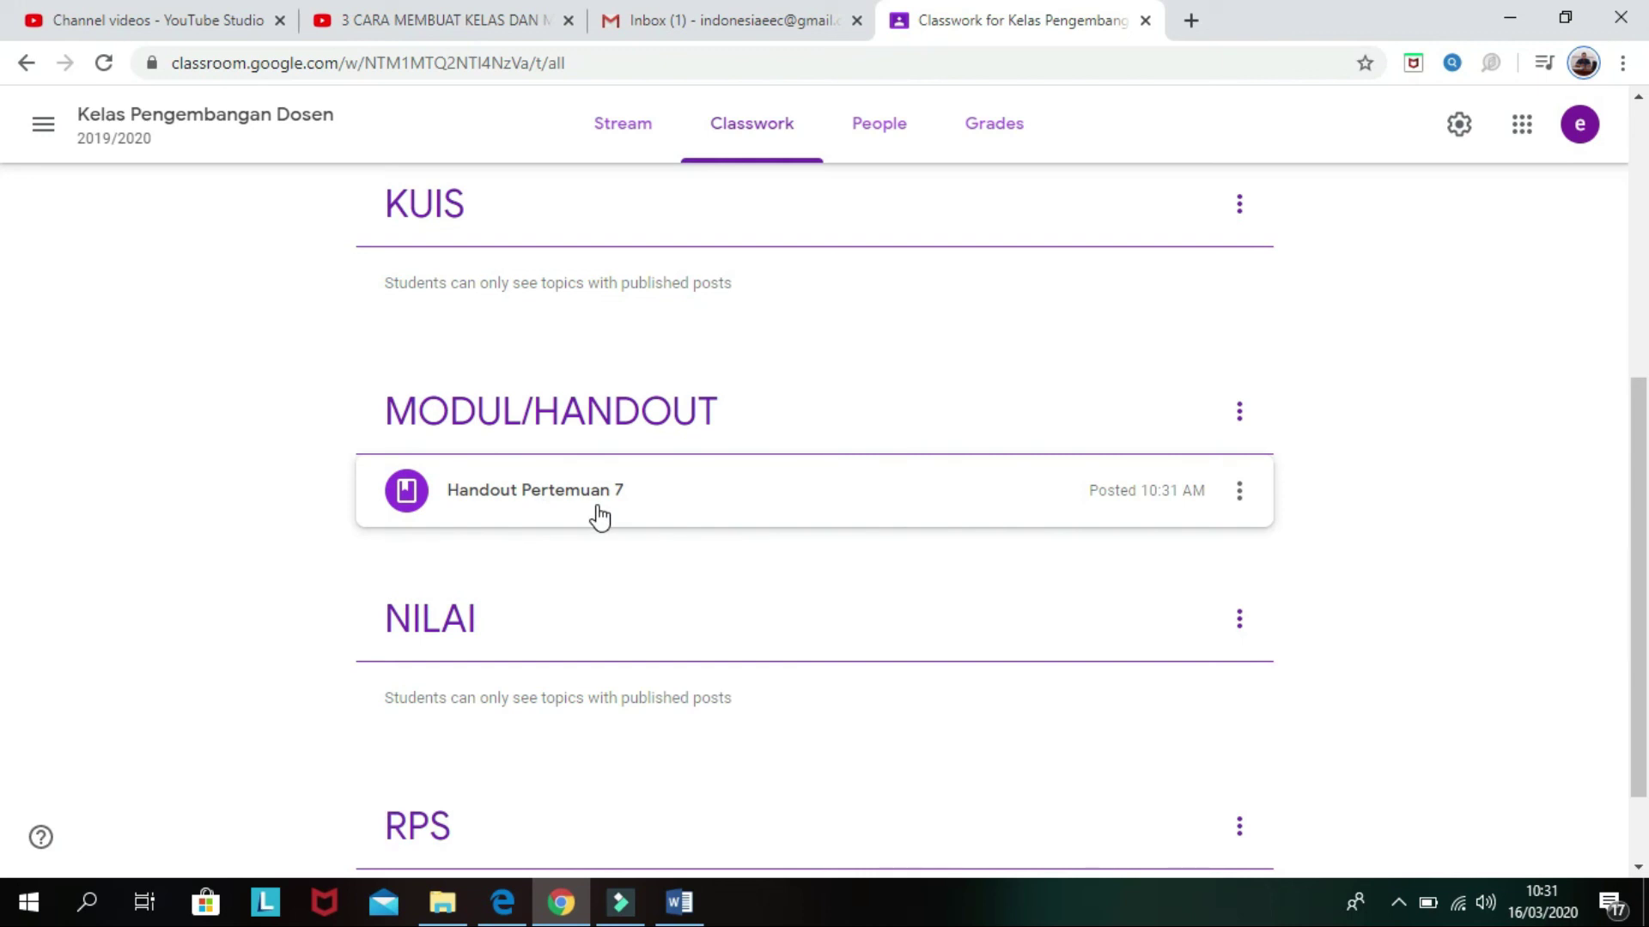
# Step: Open the choices for creating another classwork item
pyautogui.moveTo(1641, 520); pyautogui.dragTo(1644, 390)
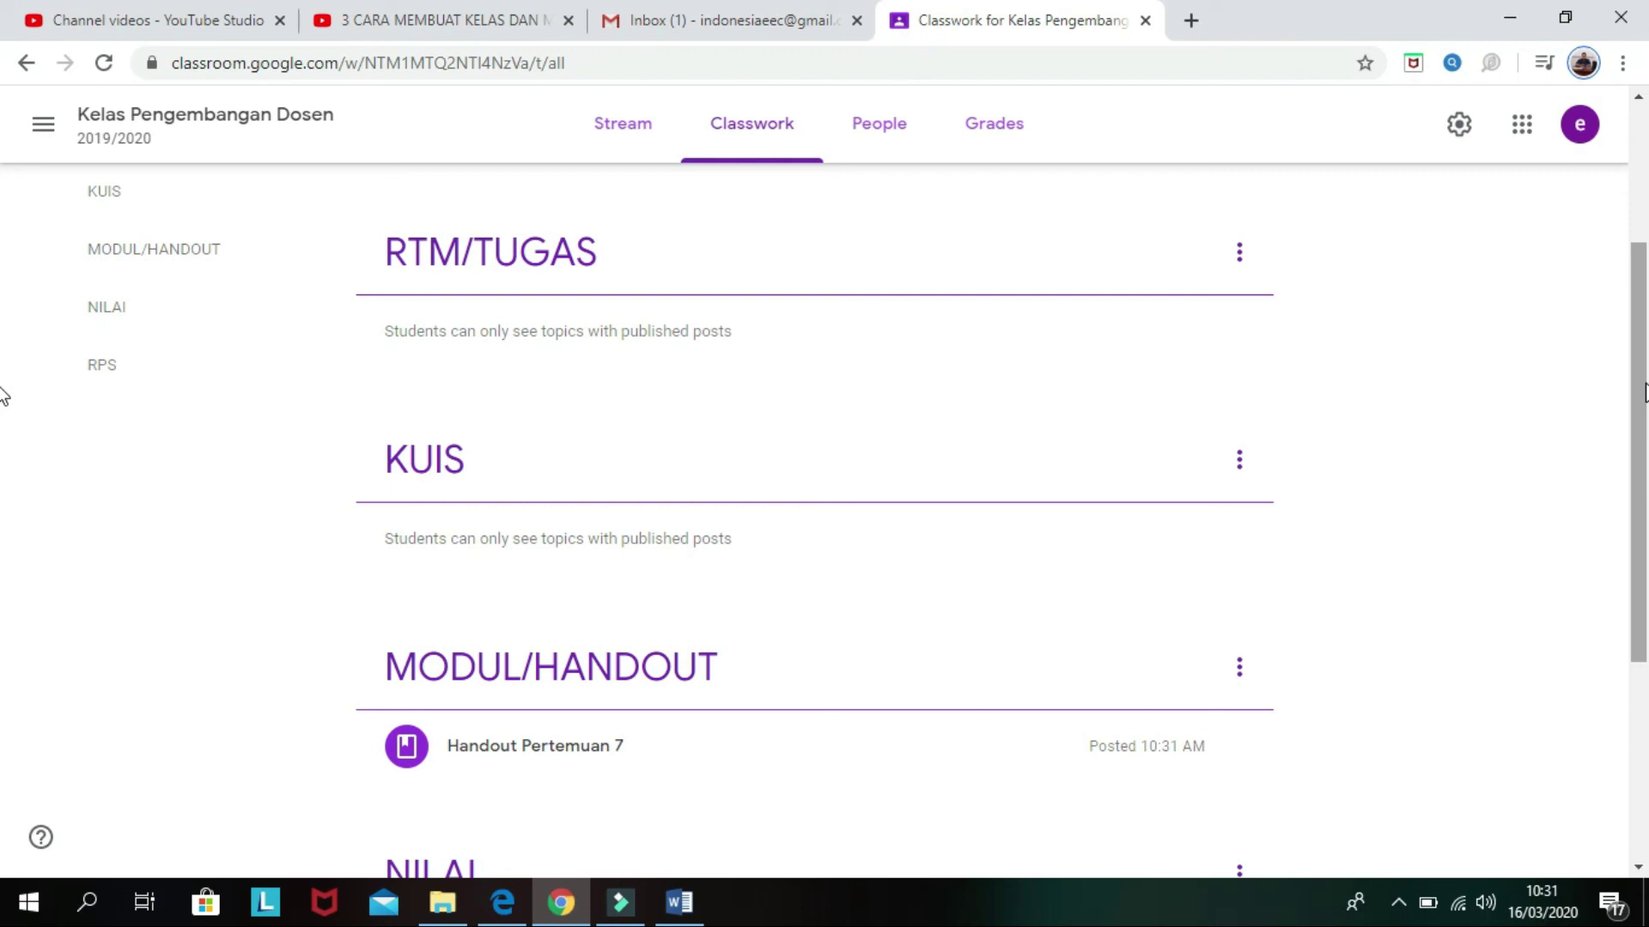
pyautogui.moveTo(1644, 391); pyautogui.dragTo(1634, 220)
pyautogui.click(450, 225)
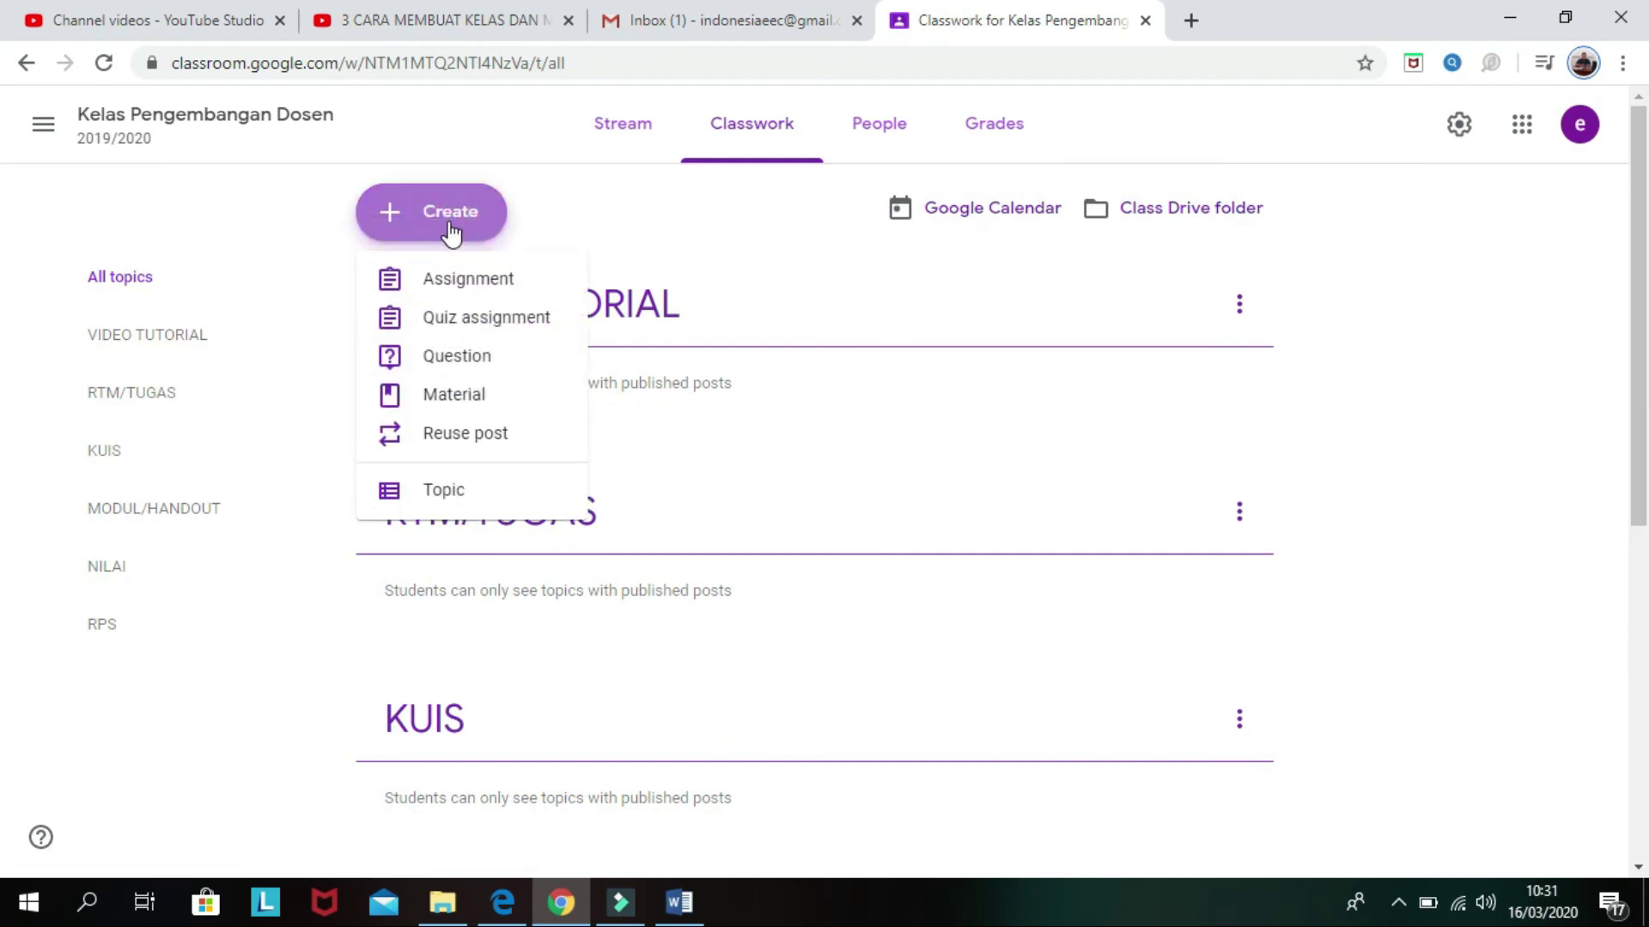